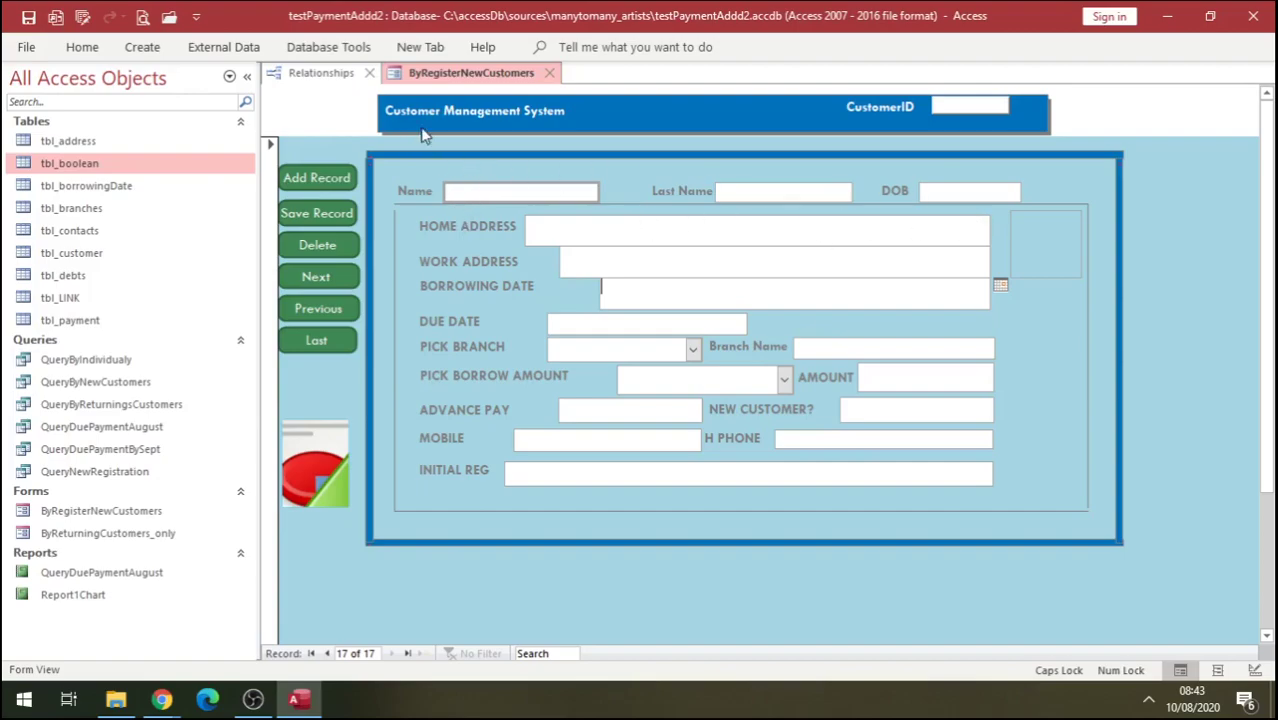
# Enter the customer's first name and last name in capitals in the new record.
pyautogui.click(459, 188)
pyautogui.press('capslock')
pyautogui.write('c')
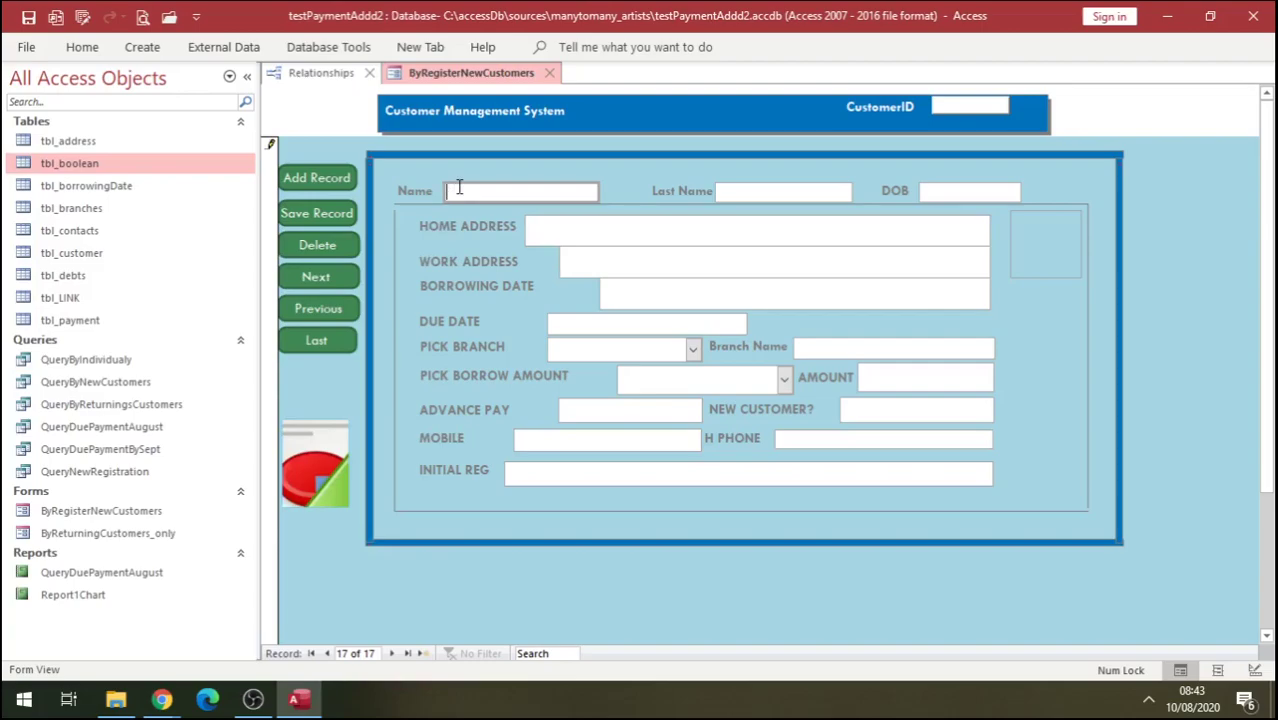
pyautogui.press('capslock')
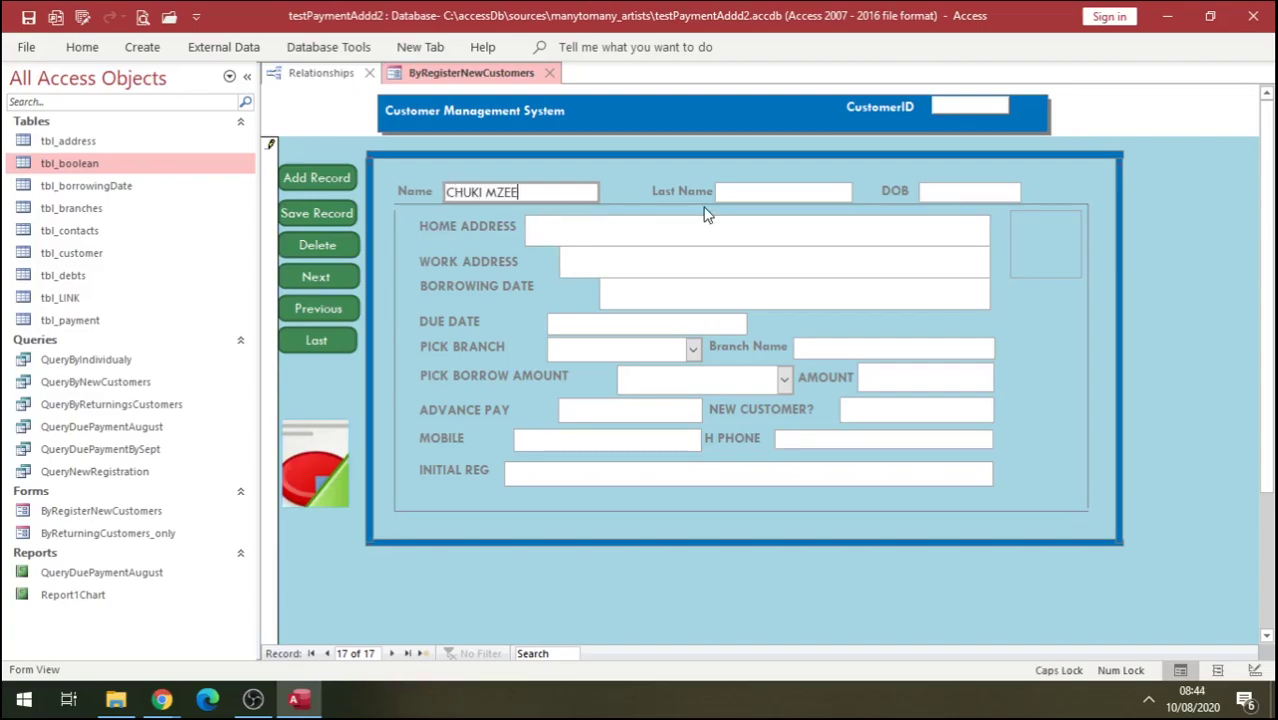
pyautogui.click(751, 193)
pyautogui.write('MZEE')
# Fill in the customer's date of birth, home address and work address.
pyautogui.click(953, 193)
pyautogui.write('01/08/199')
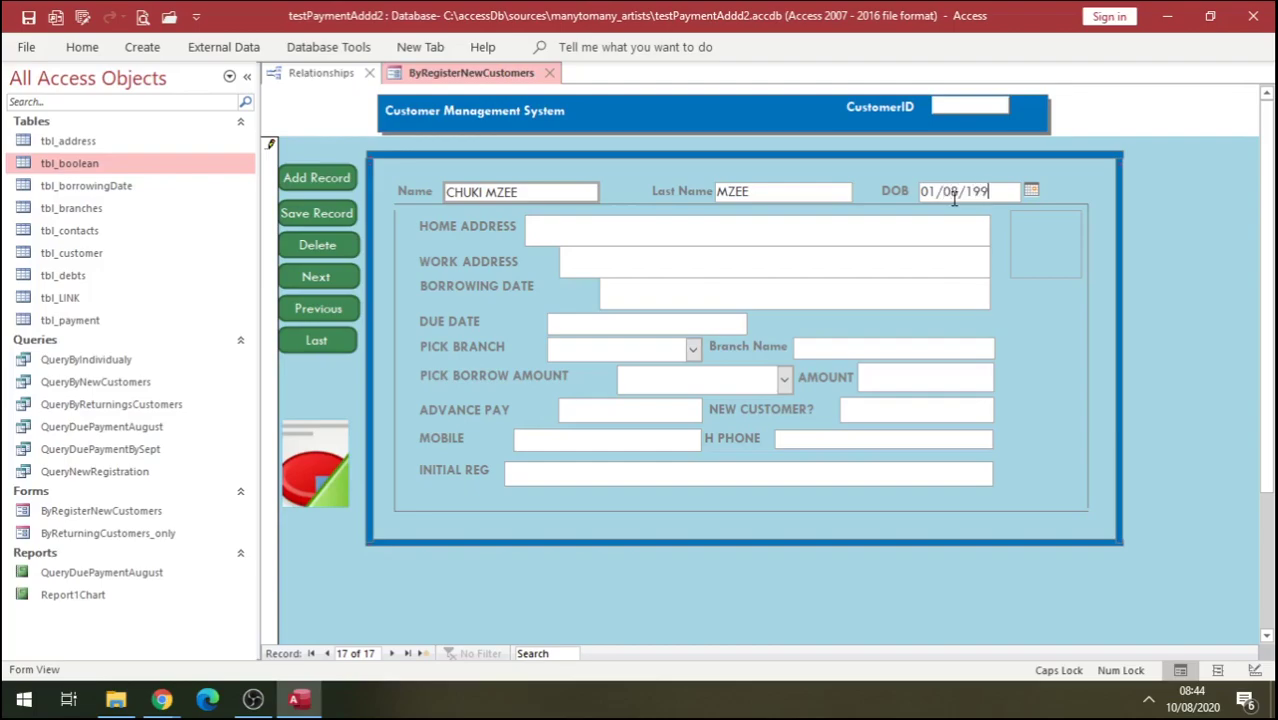
pyautogui.write('8')
pyautogui.click(582, 230)
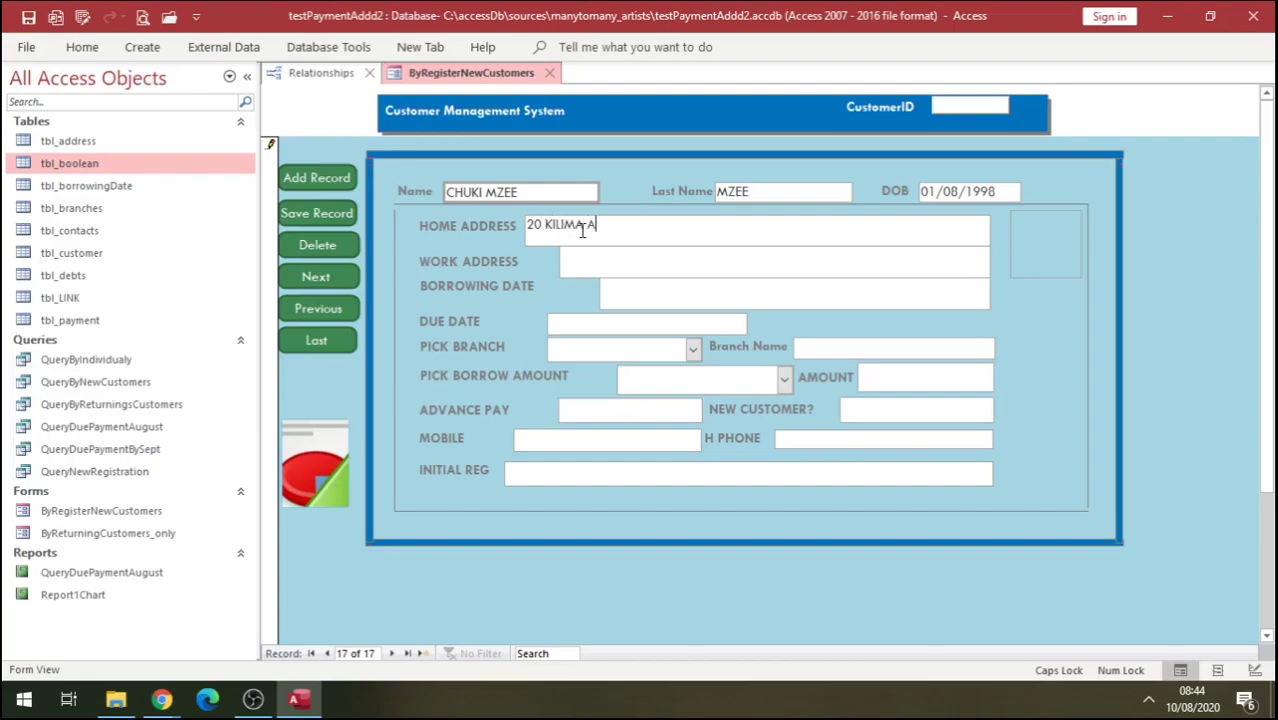
pyautogui.click(590, 258)
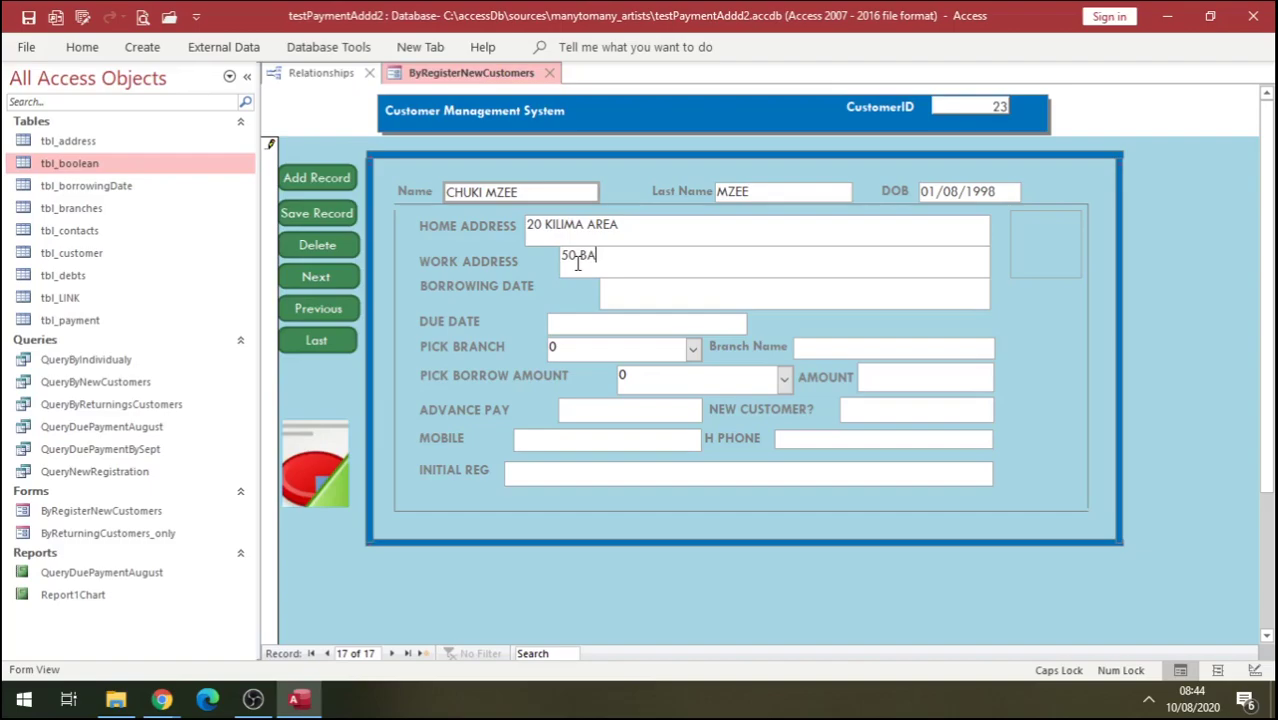
# Set the borrowing date to 10/08/2020 and the due date to 10/09/2020.
pyautogui.click(612, 300)
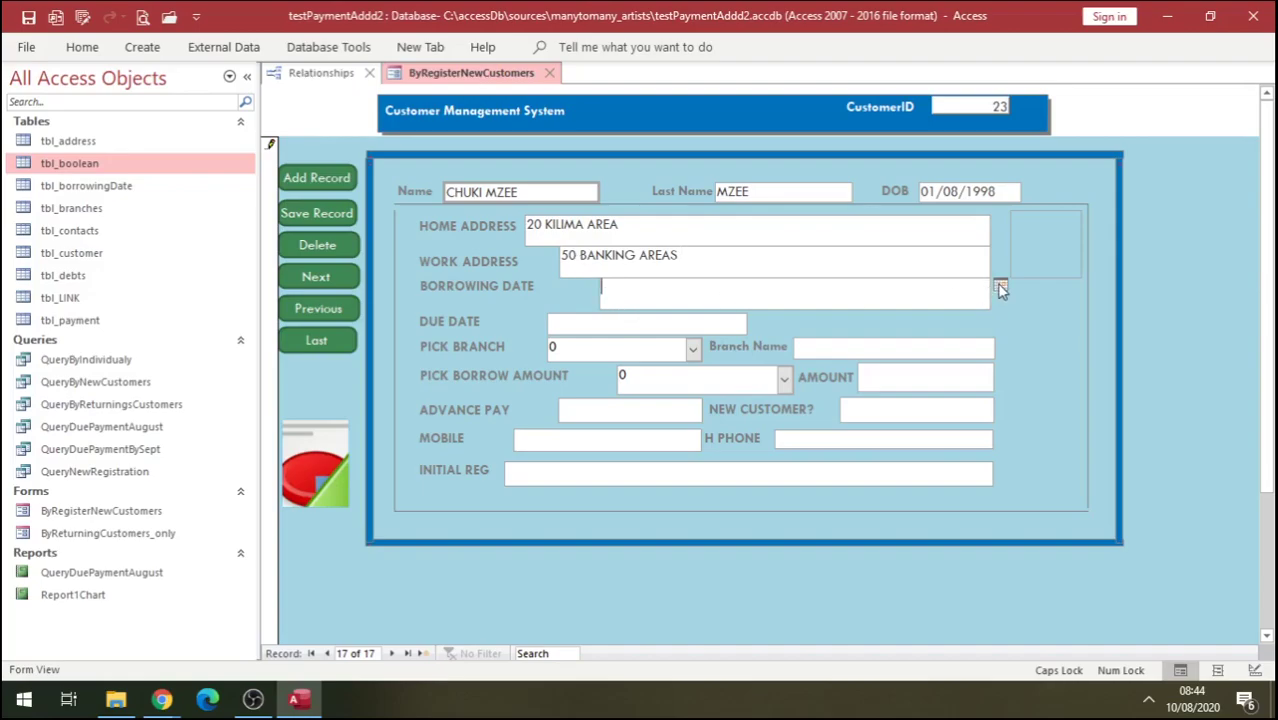
pyautogui.click(1001, 289)
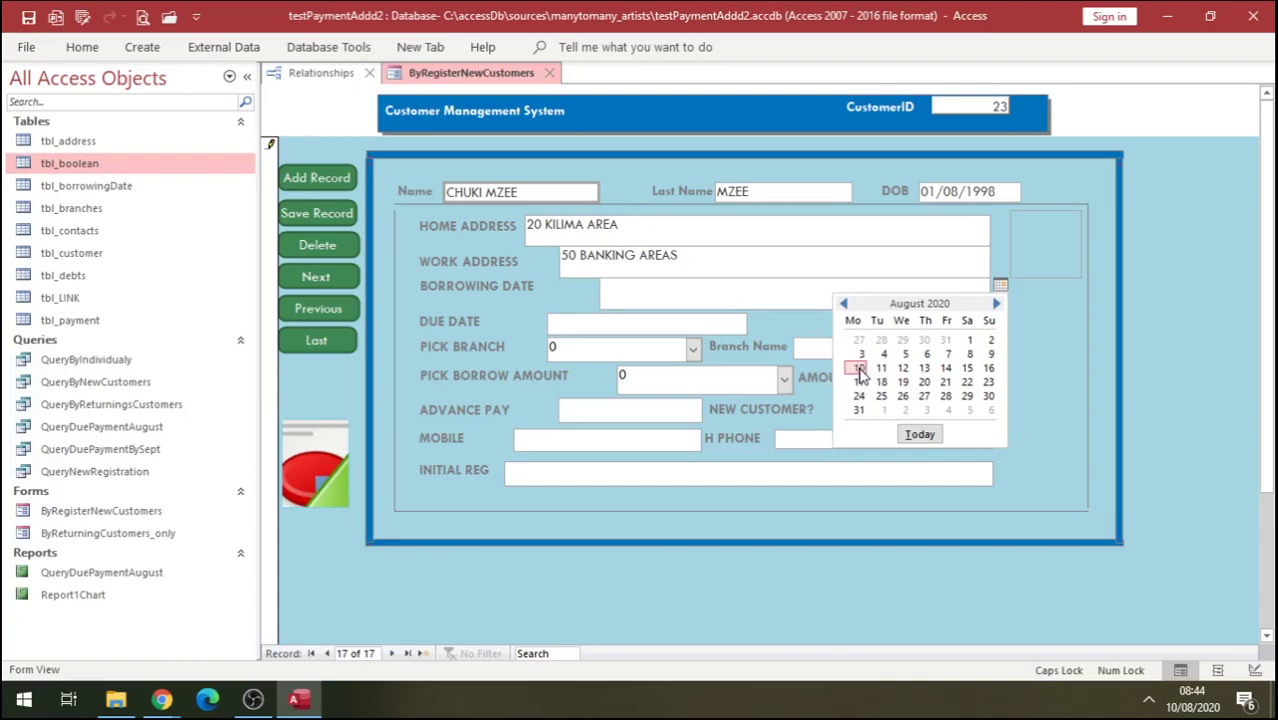
pyautogui.click(858, 369)
pyautogui.click(606, 326)
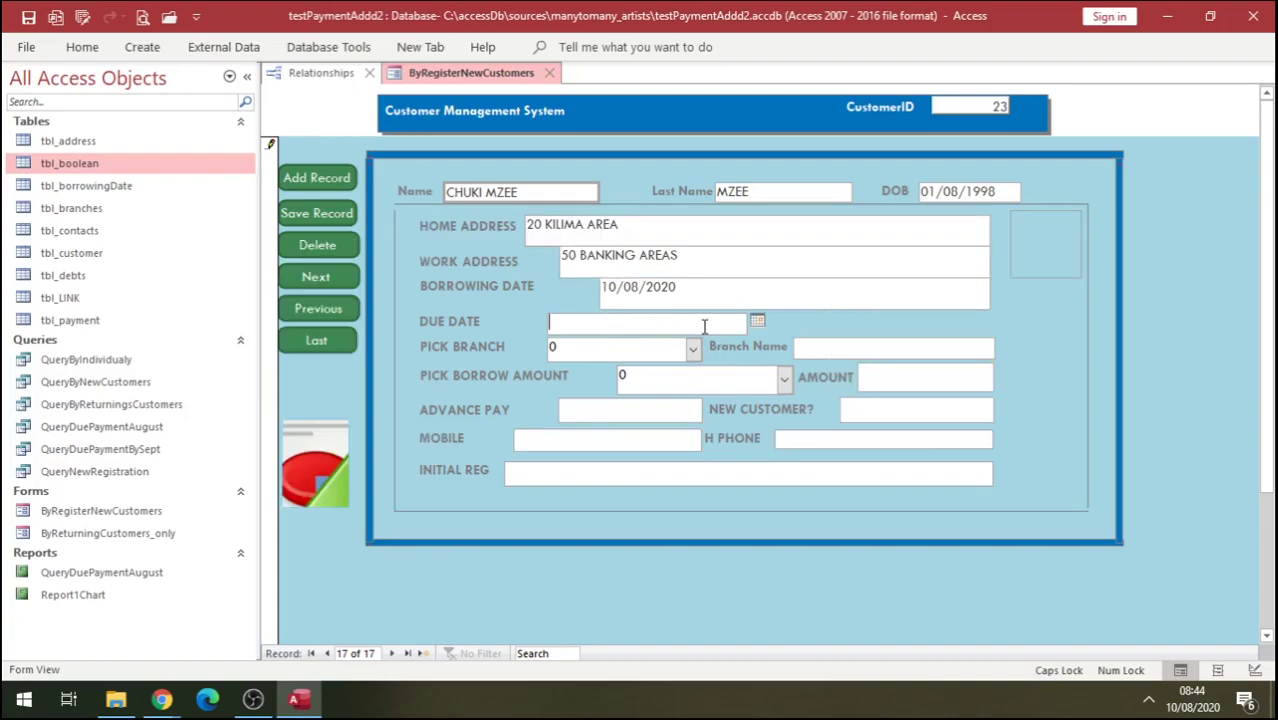
pyautogui.click(757, 321)
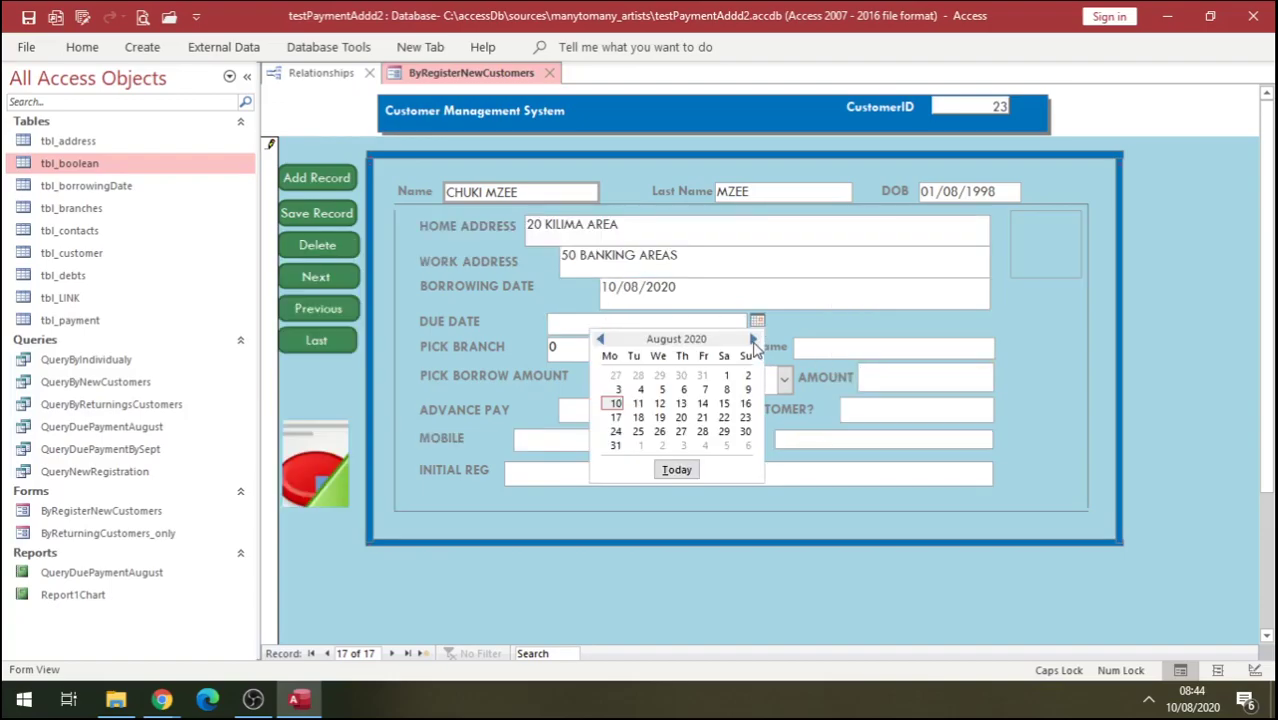
pyautogui.click(753, 340)
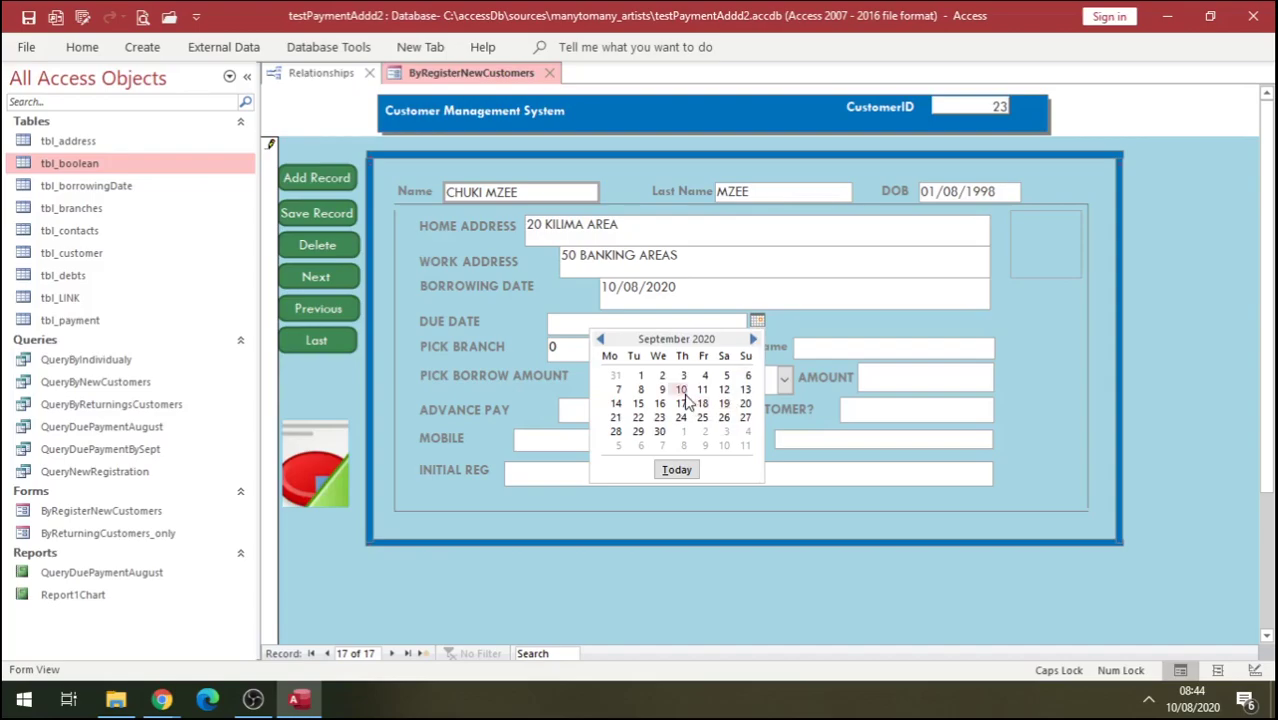
pyautogui.click(680, 390)
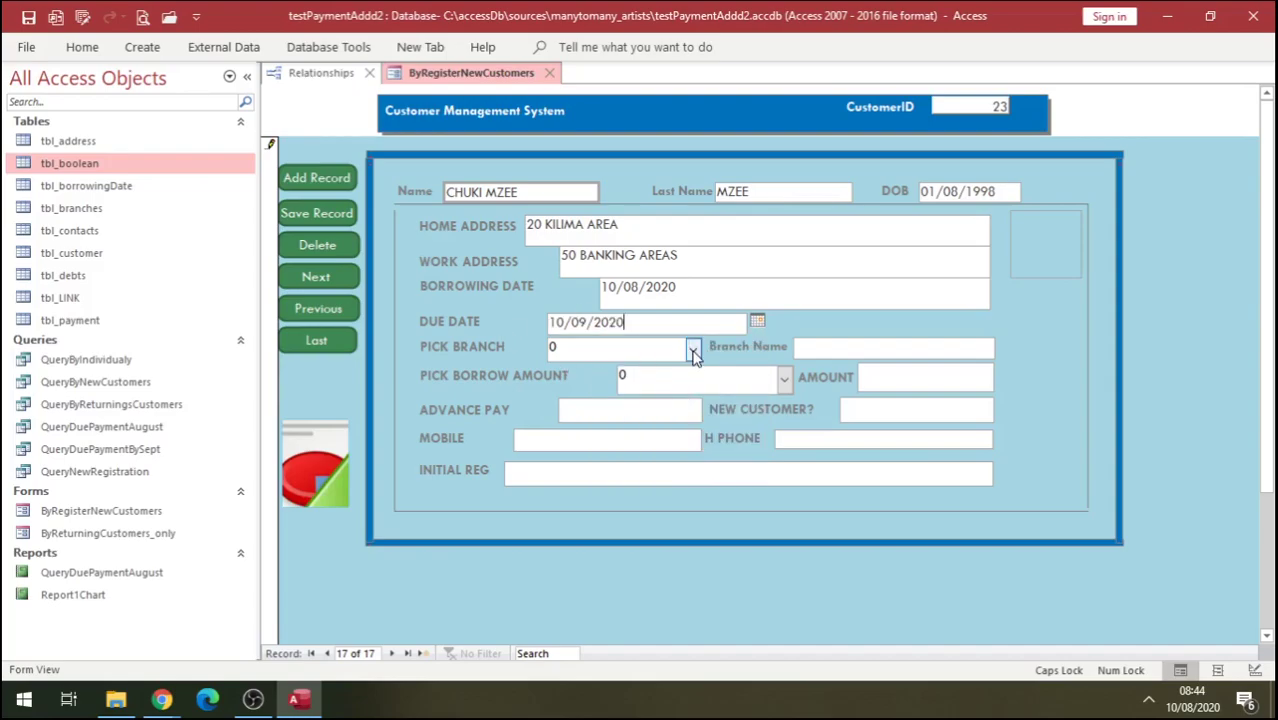
# Choose the MJM BANK TOWN branch and £15,000.00 amount, with 0.00 advance pay.
pyautogui.click(693, 349)
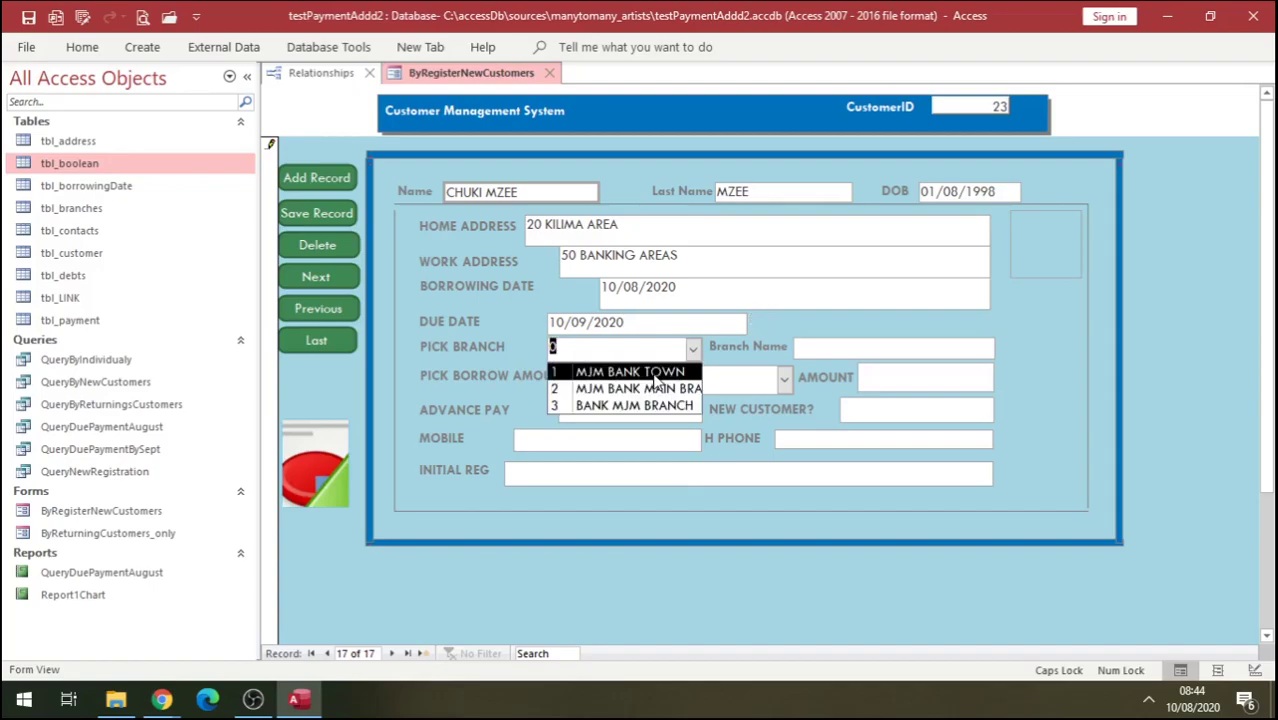
pyautogui.click(657, 380)
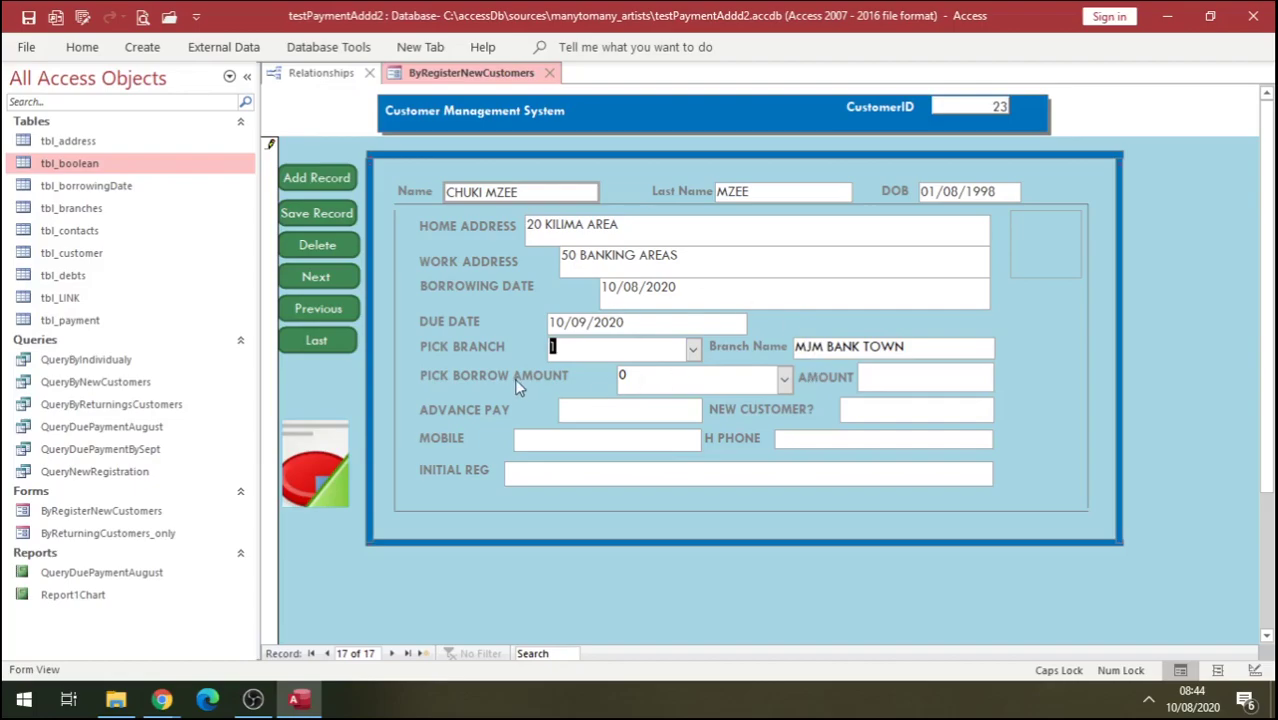
pyautogui.click(784, 378)
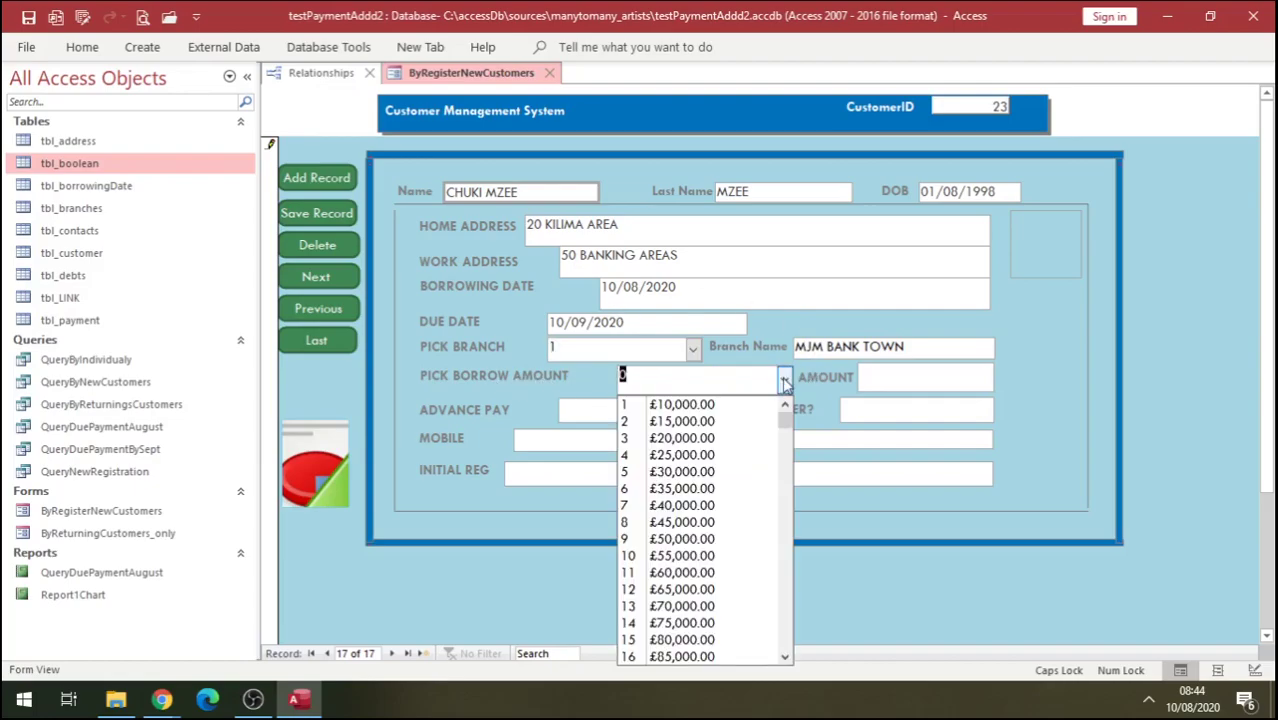
pyautogui.click(698, 421)
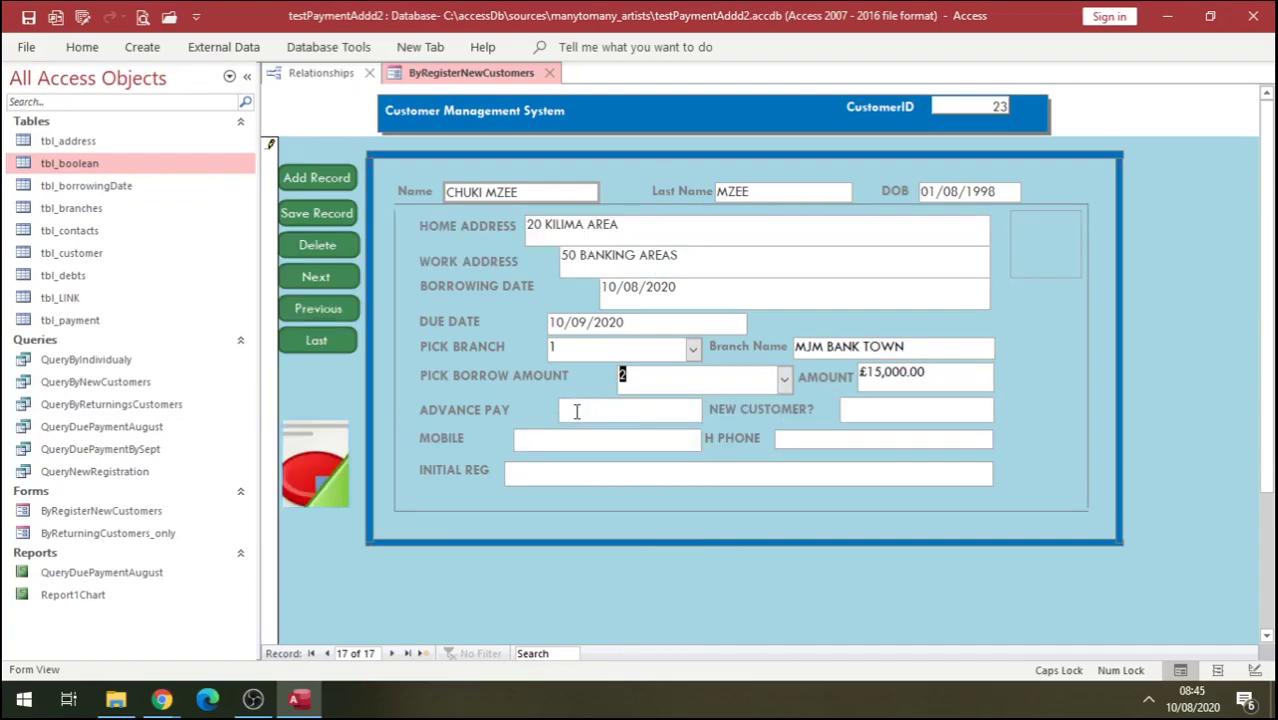
pyautogui.click(576, 411)
pyautogui.write('0.00')
# Enter 'Yes' in the New Customer field.
pyautogui.click(853, 405)
pyautogui.press('capslock')
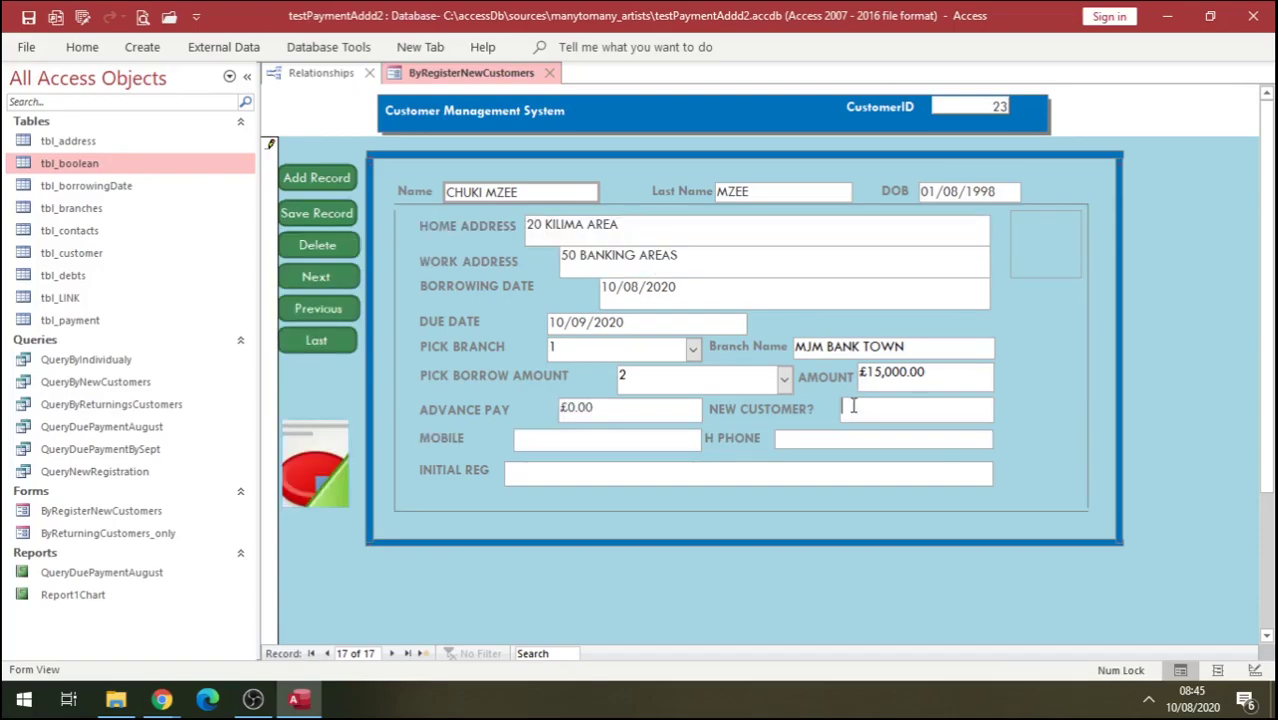
pyautogui.press('capslock')
pyautogui.write('Y')
pyautogui.press('capslock')
pyautogui.write('es')
# Enter the customer's mobile and home phone numbers and set initial registration to 10/08/2020.
pyautogui.click(538, 447)
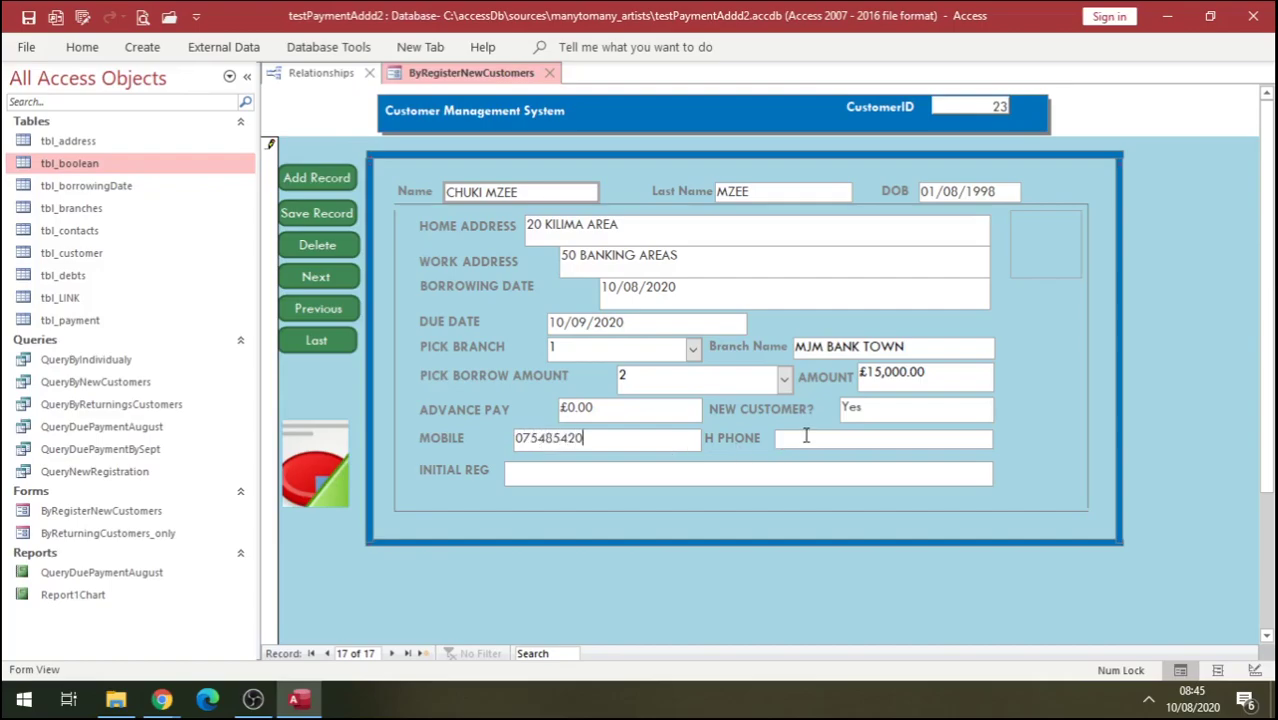
pyautogui.click(805, 436)
pyautogui.click(575, 472)
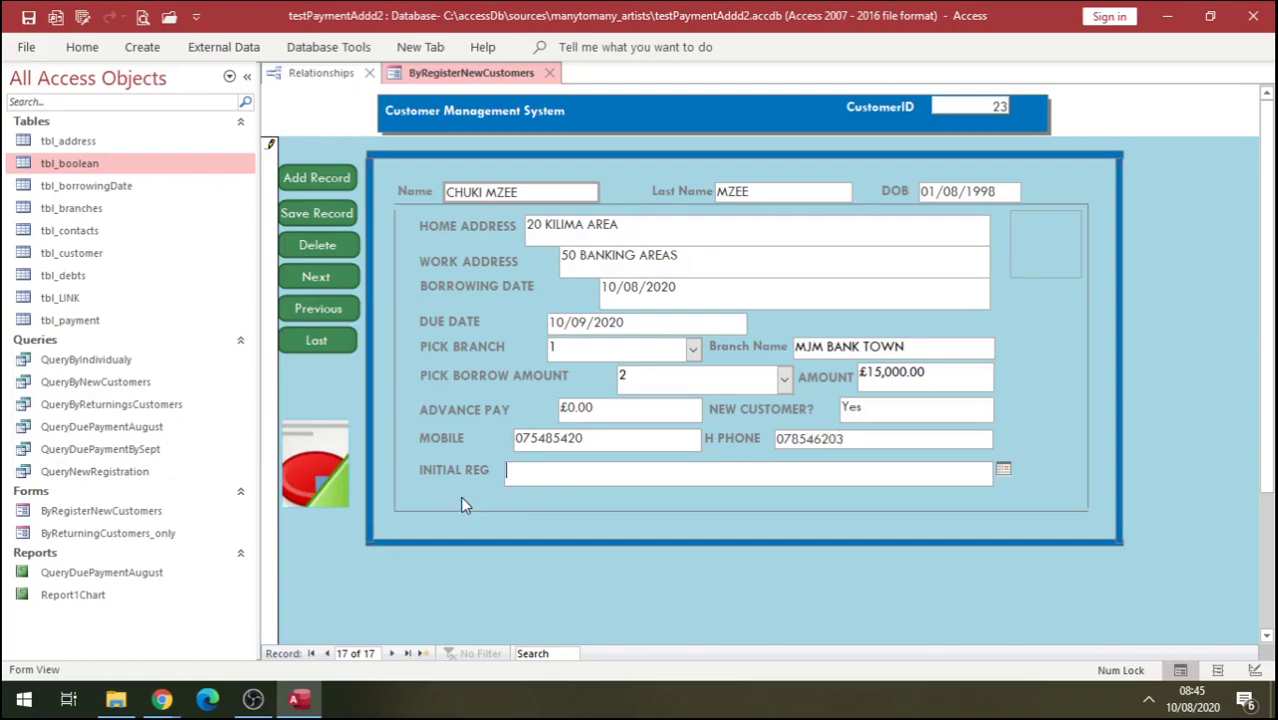
pyautogui.click(1003, 469)
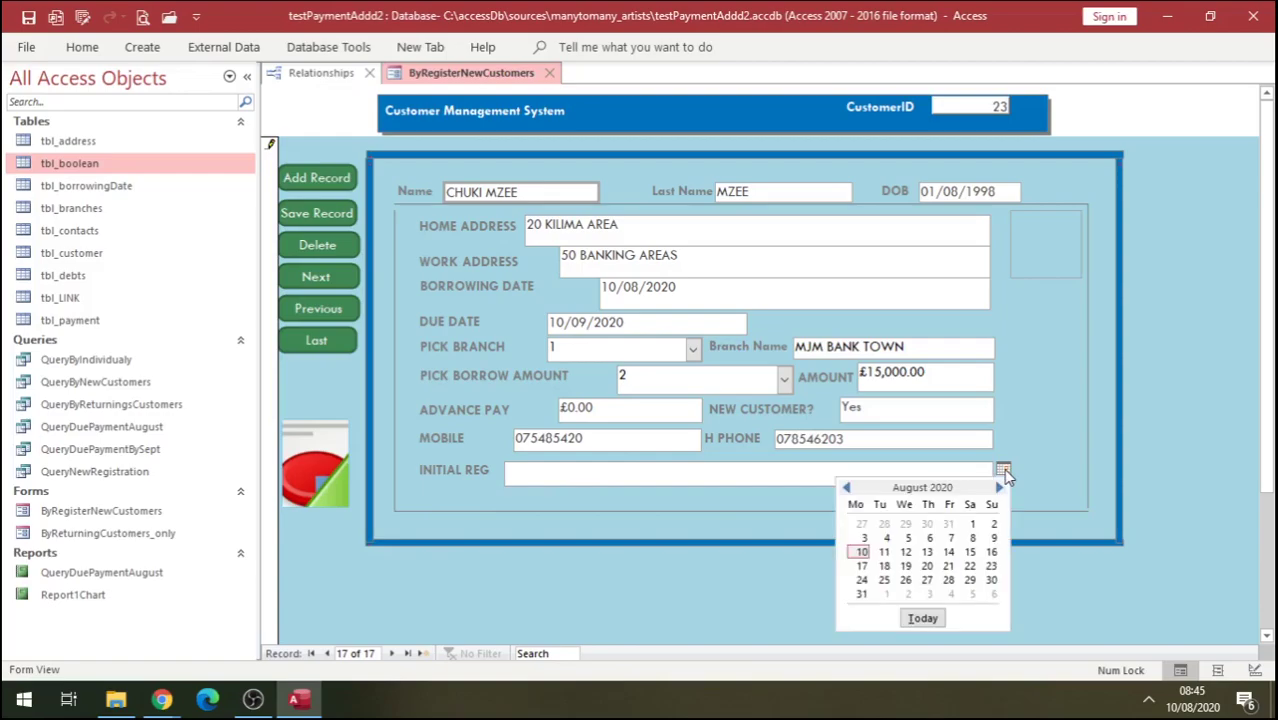
pyautogui.click(863, 552)
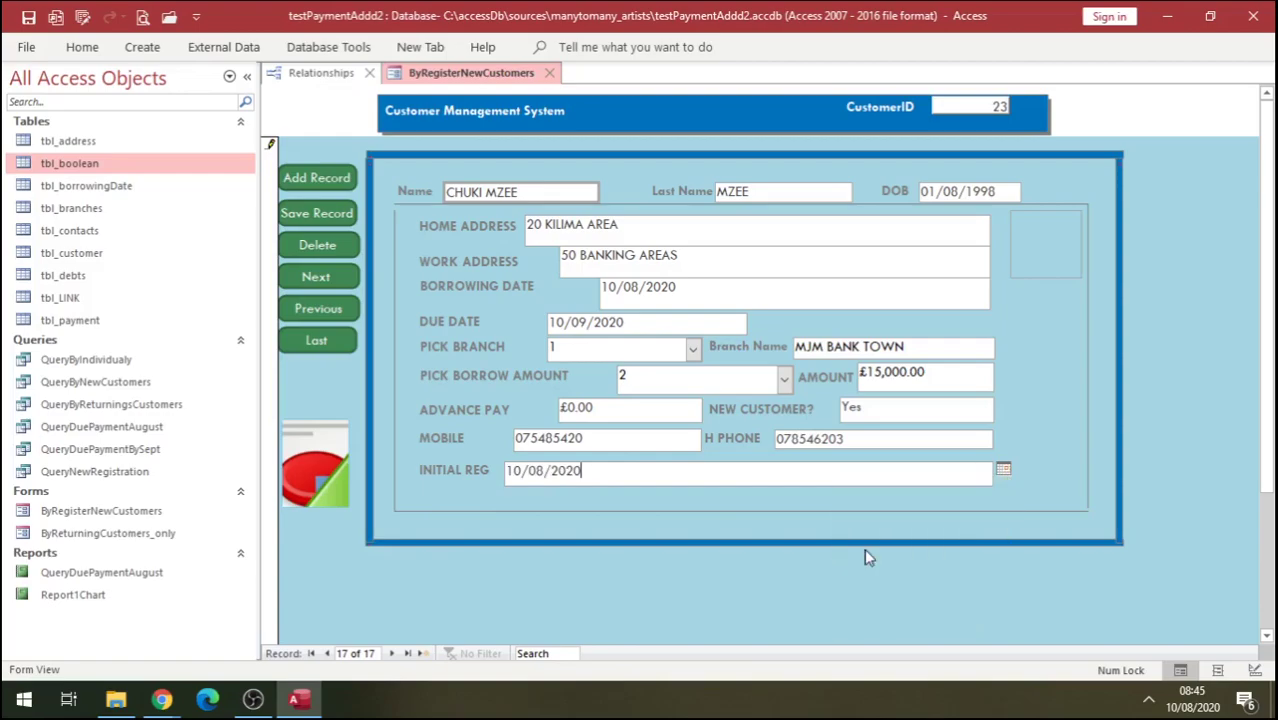
# Attach the PAS1.jpg photo to the customer record and save the record.
pyautogui.click(1050, 234)
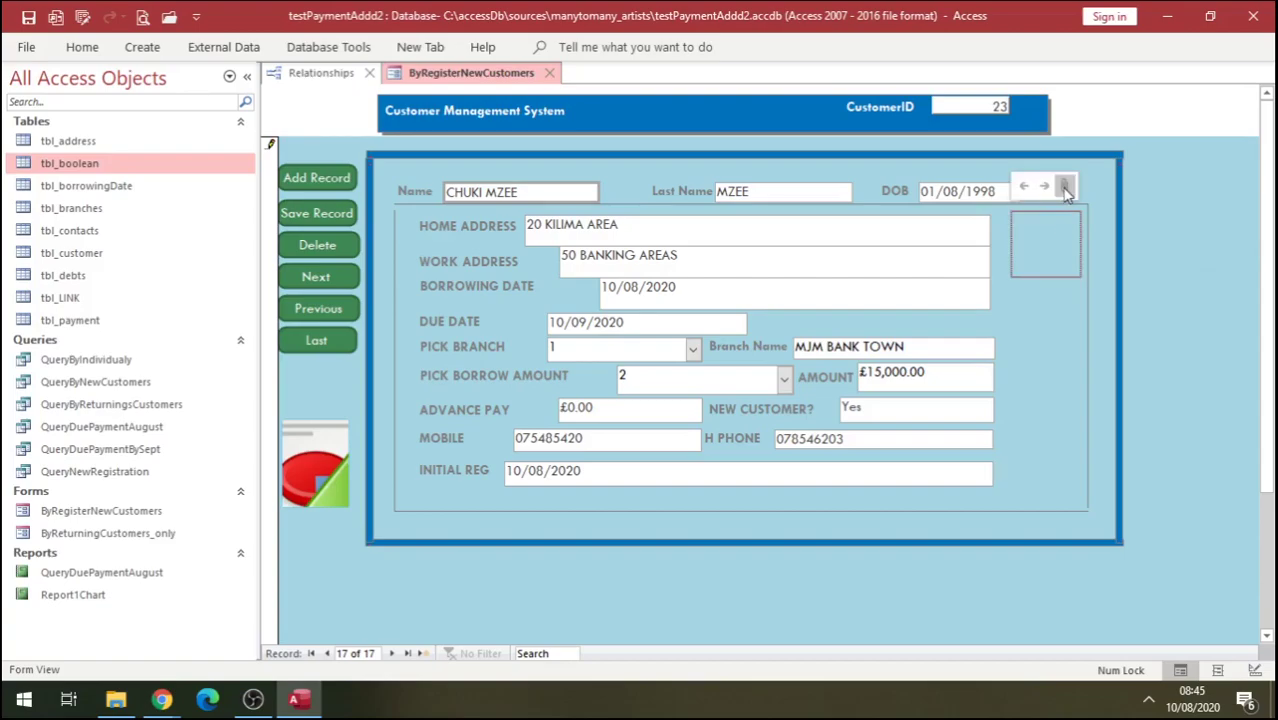
pyautogui.click(1064, 188)
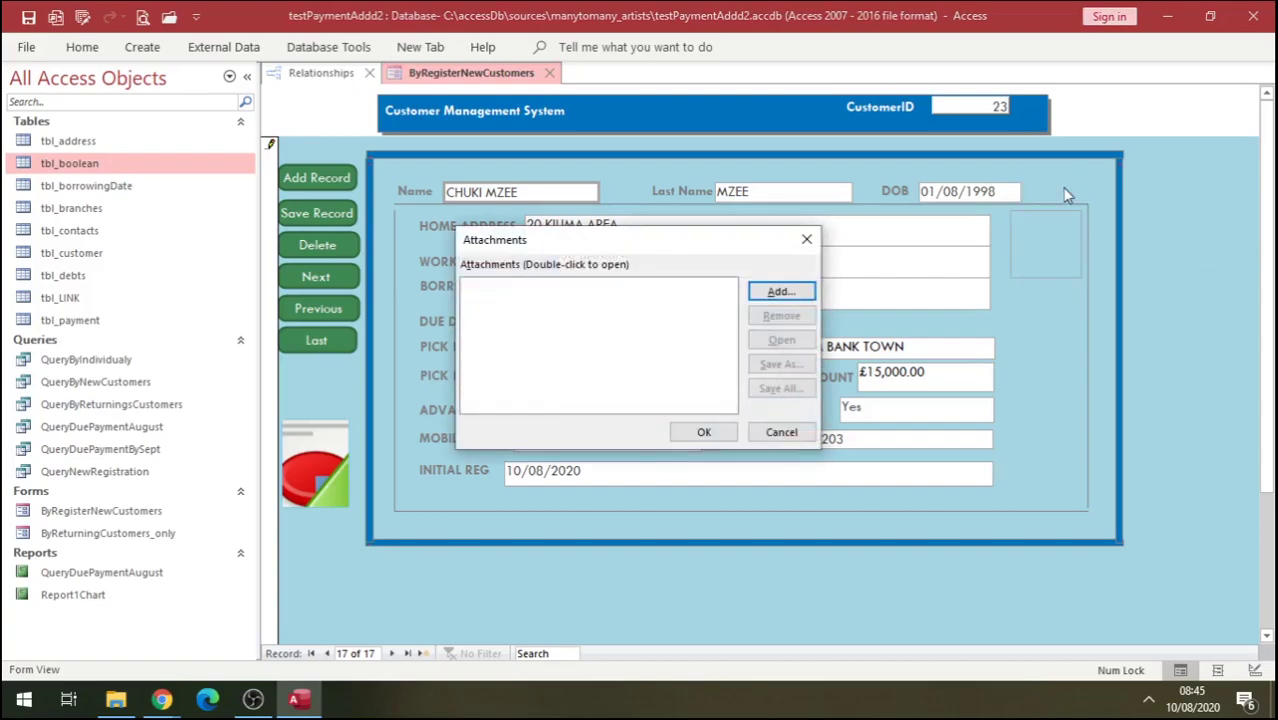
pyautogui.click(778, 291)
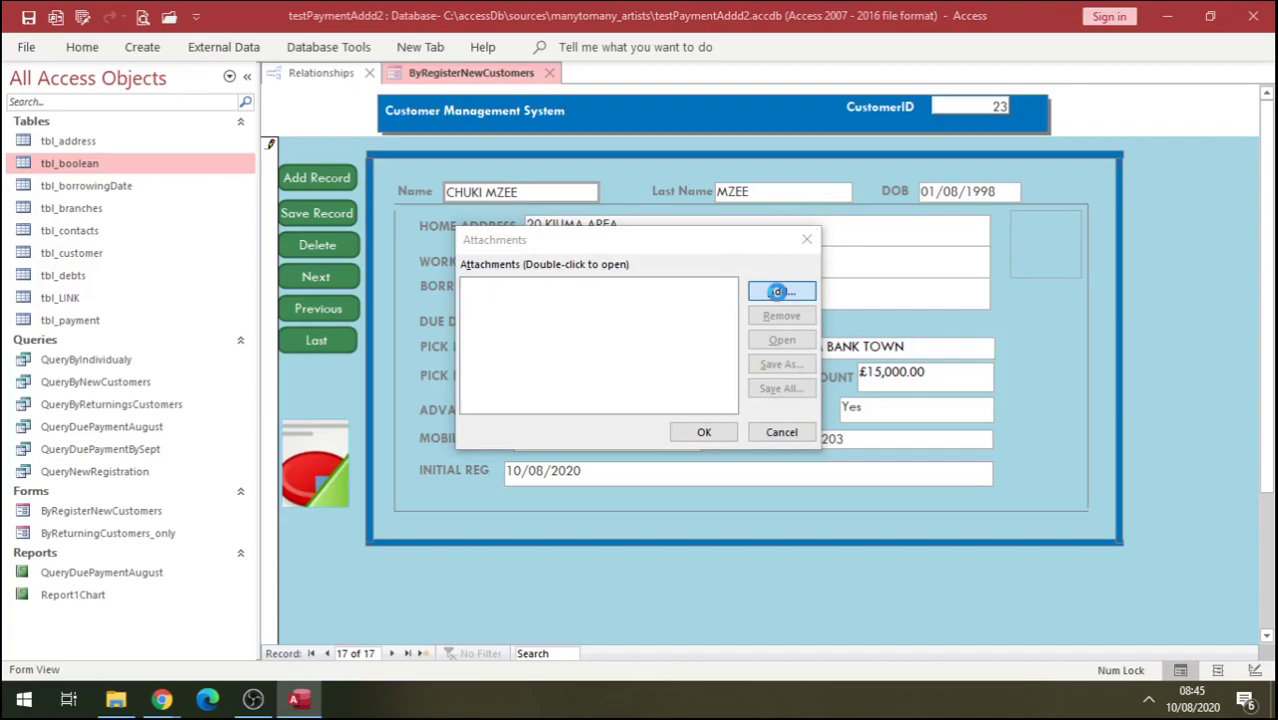
pyautogui.click(673, 455)
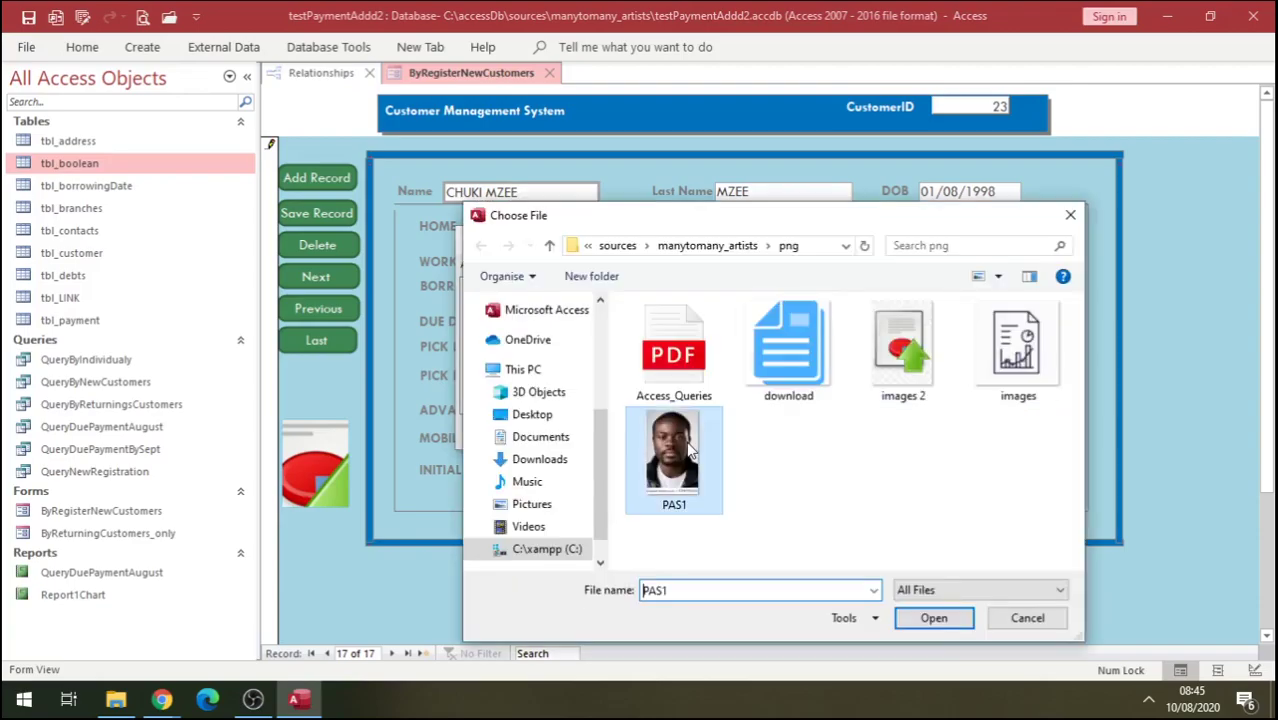
pyautogui.click(931, 619)
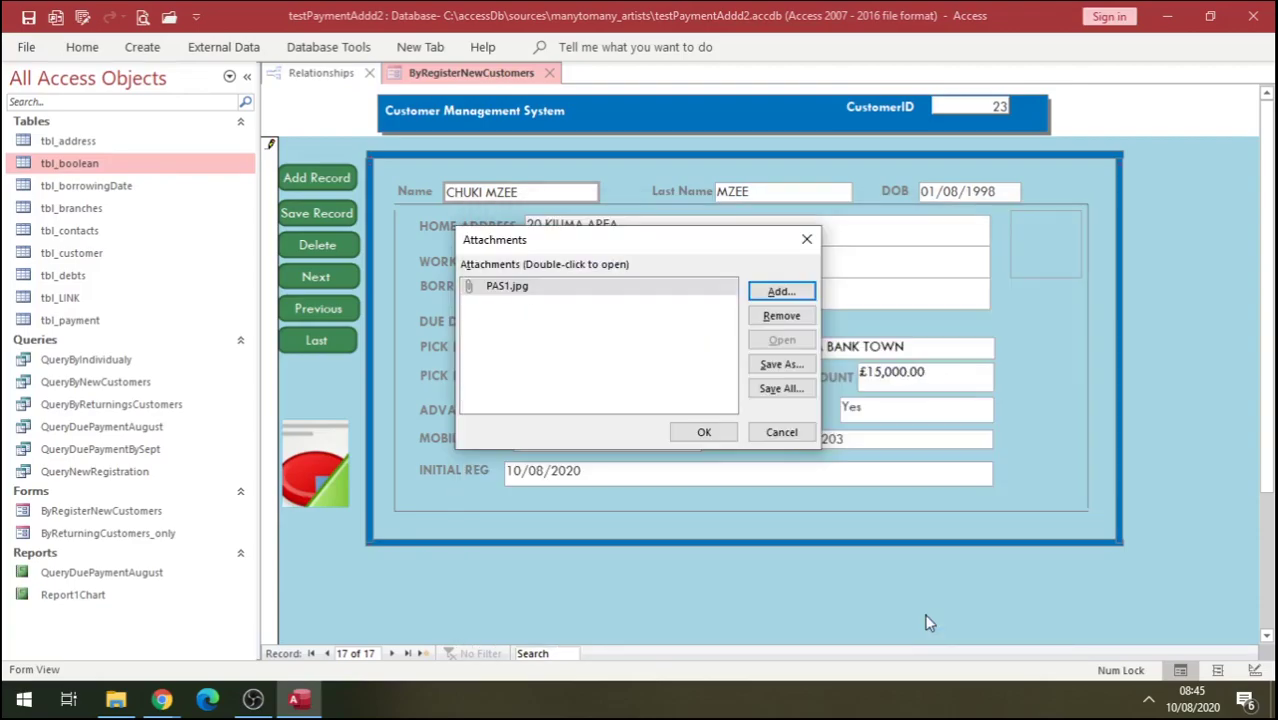
pyautogui.click(725, 440)
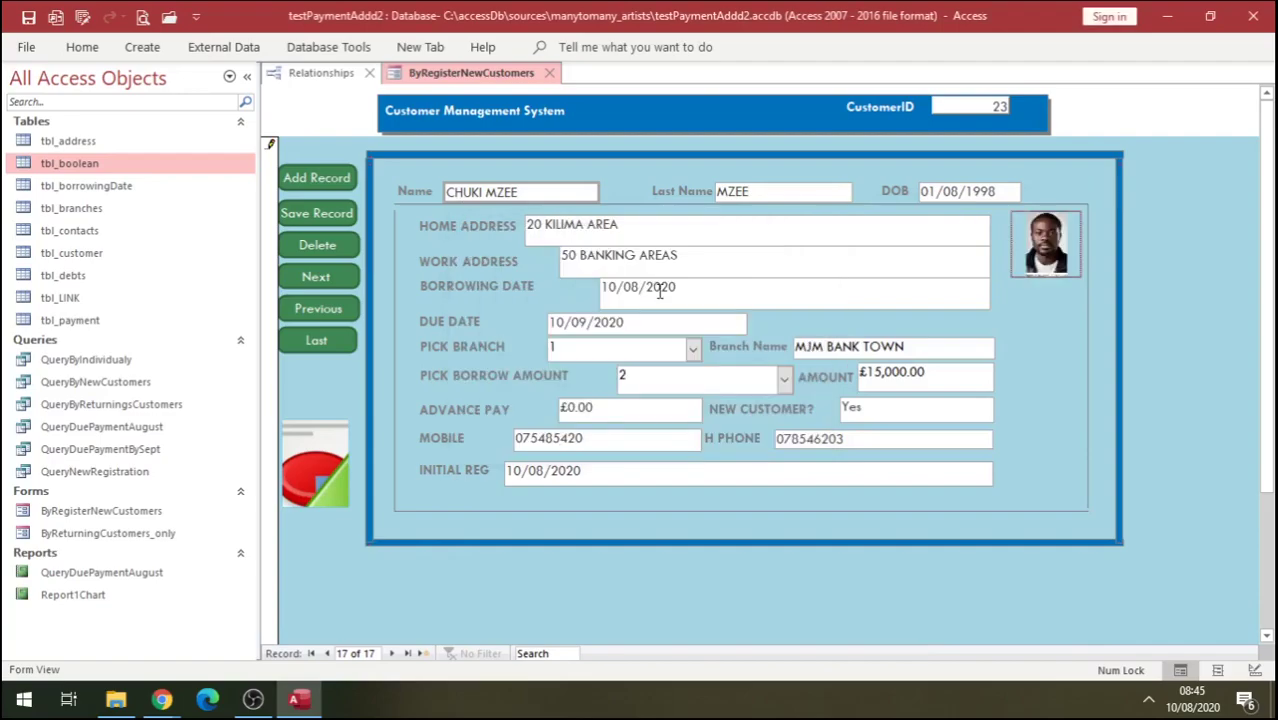
pyautogui.click(314, 218)
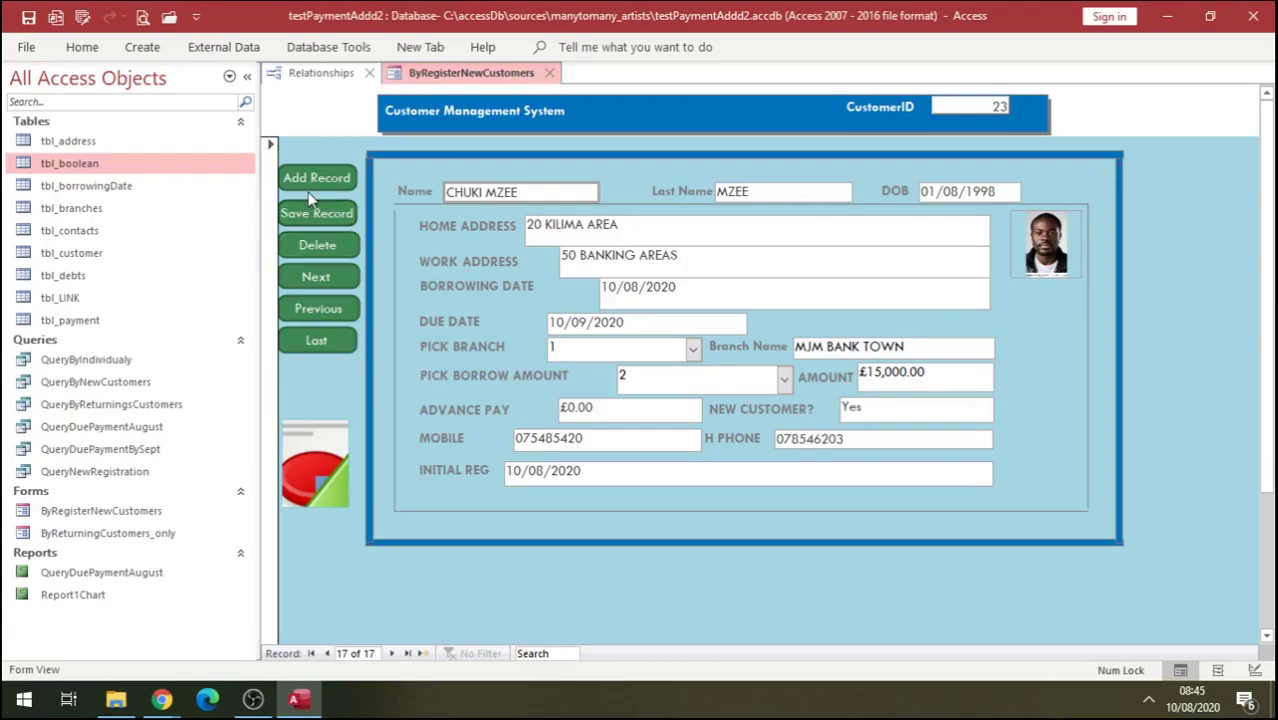
# Create a Query Design with tbl_customer, tbl_debts and tbl_borrowingDate added from Show Table.
pyautogui.click(145, 50)
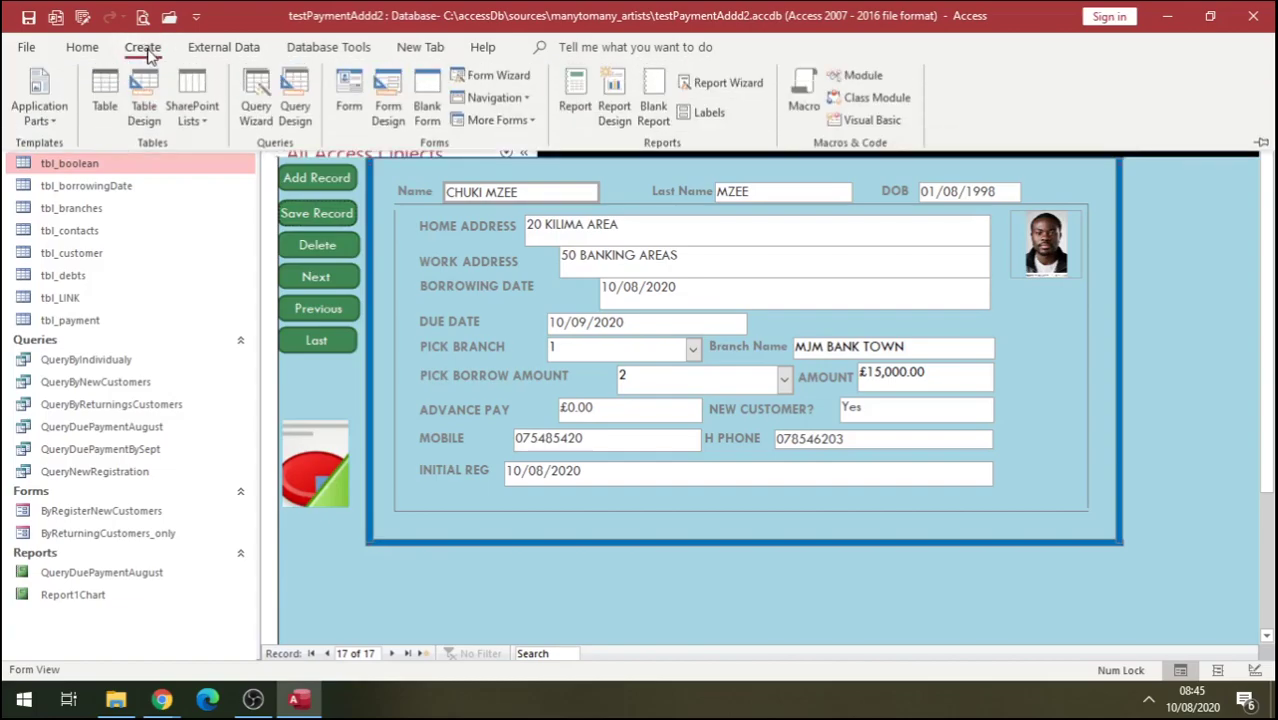
pyautogui.click(295, 105)
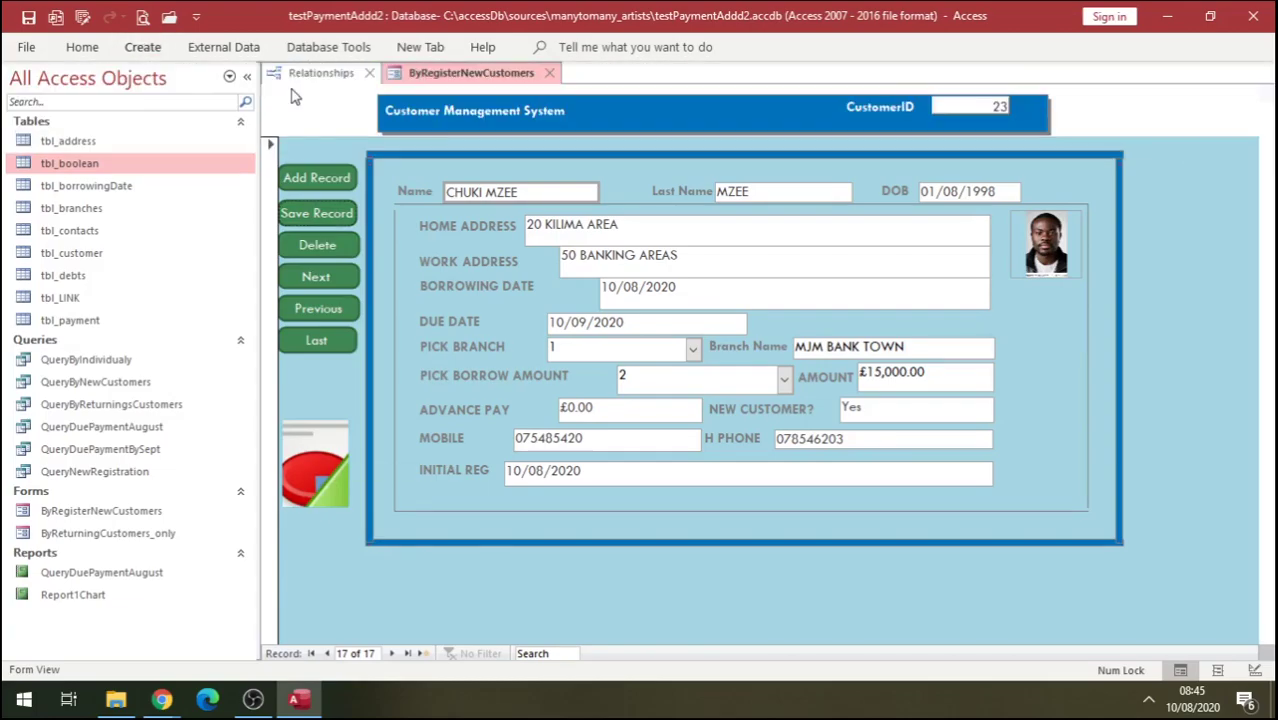
pyautogui.click(560, 331)
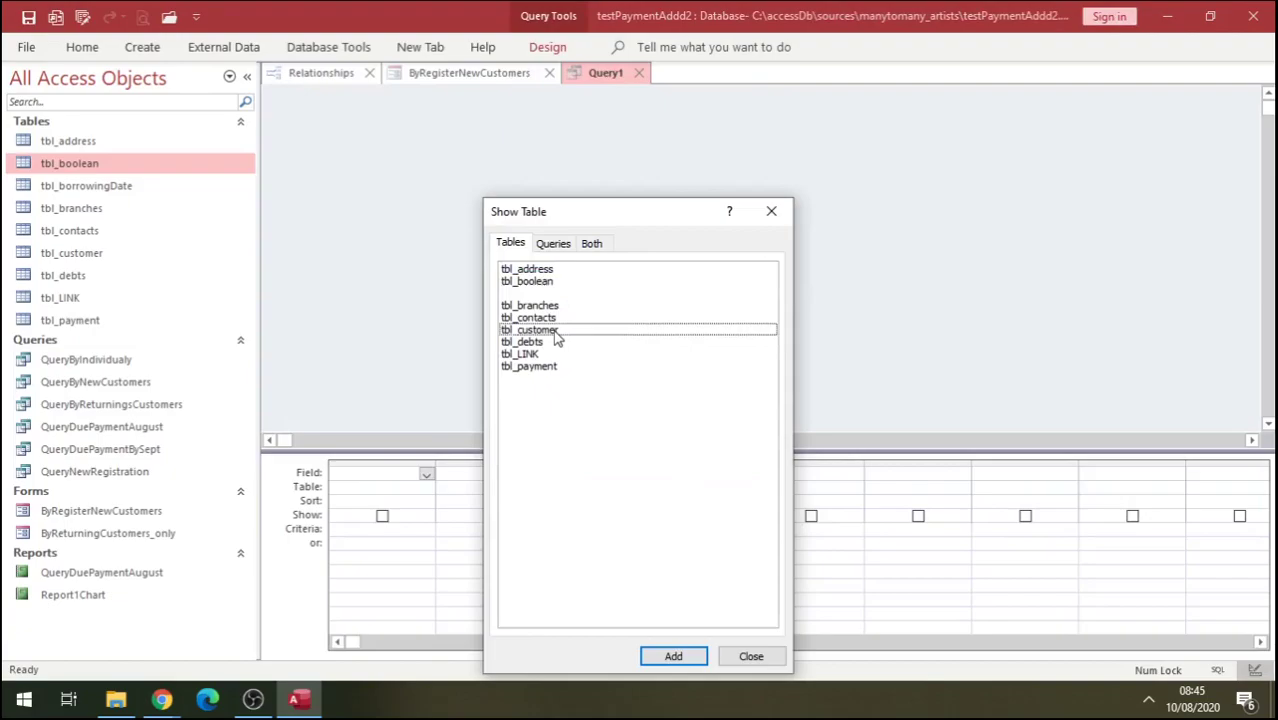
pyautogui.click(678, 657)
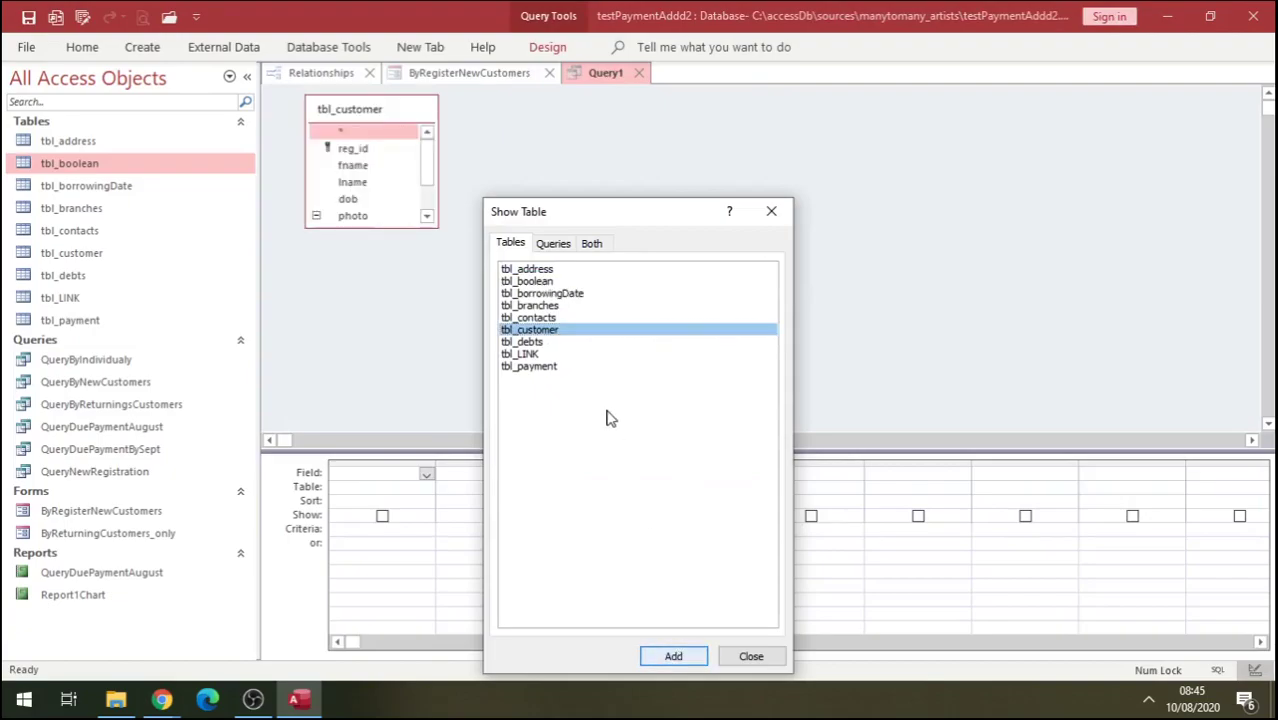
pyautogui.click(532, 344)
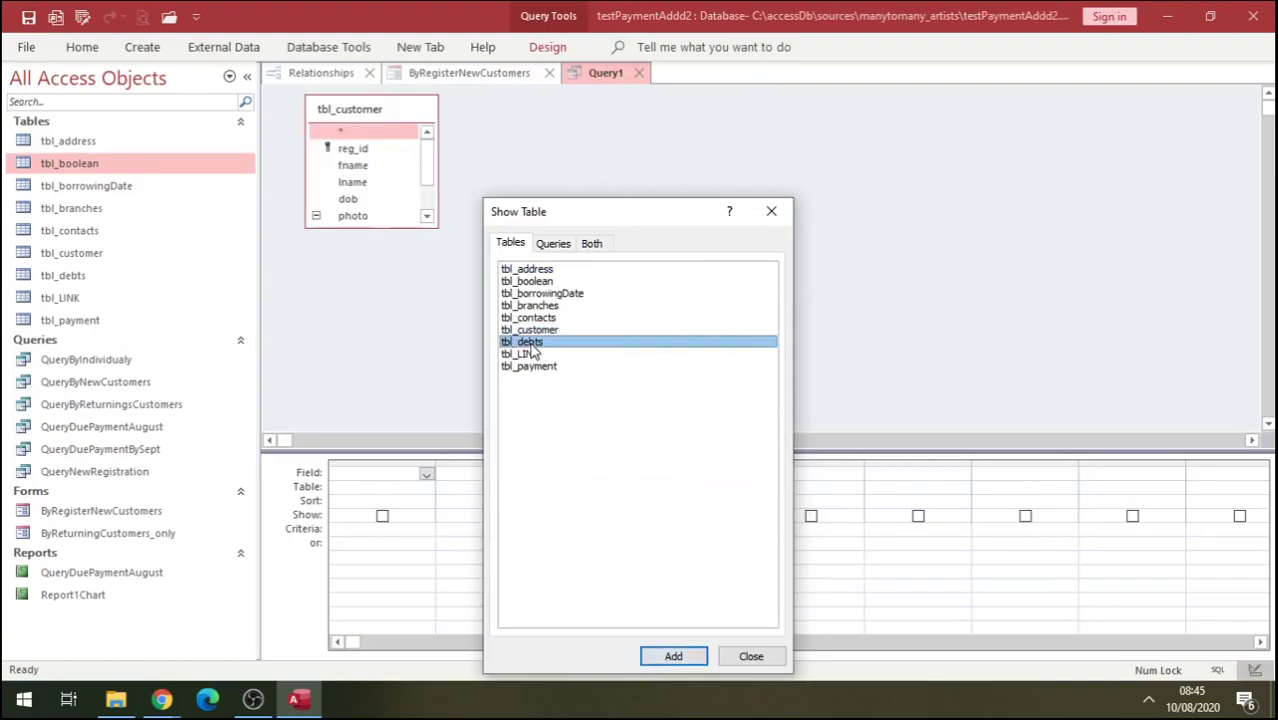
pyautogui.click(673, 656)
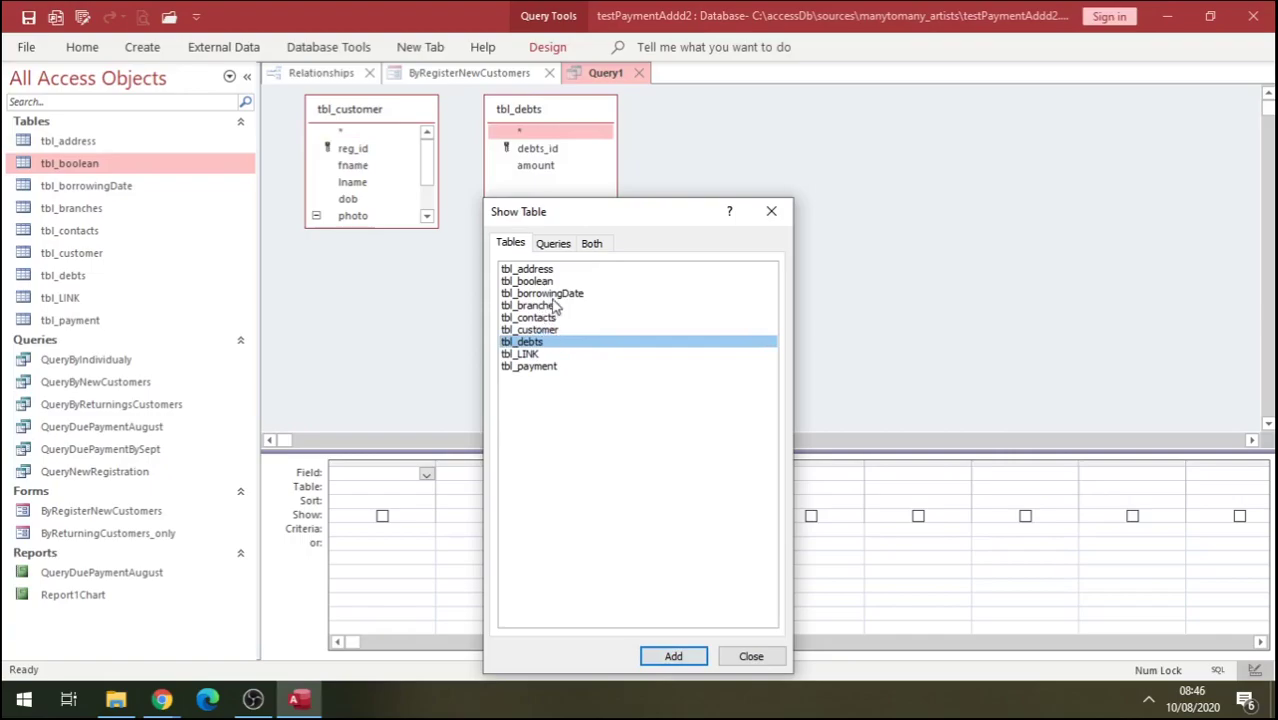
pyautogui.click(555, 294)
pyautogui.click(683, 649)
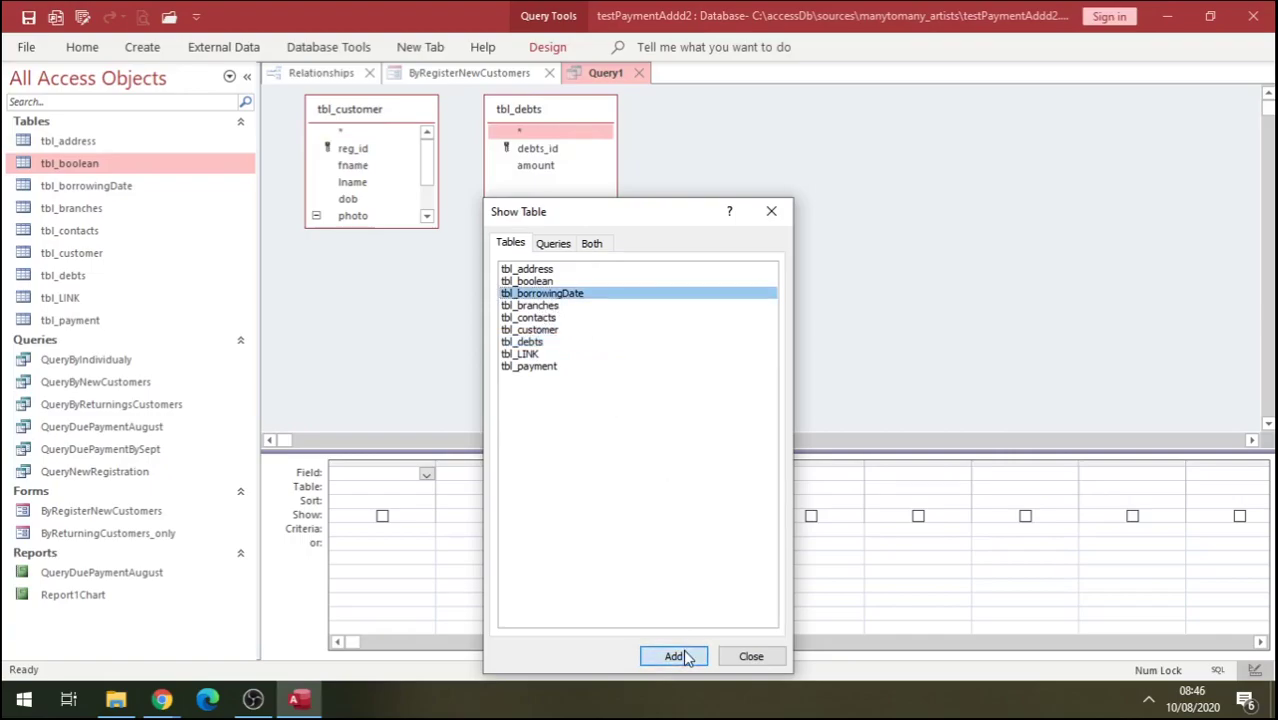
pyautogui.click(751, 657)
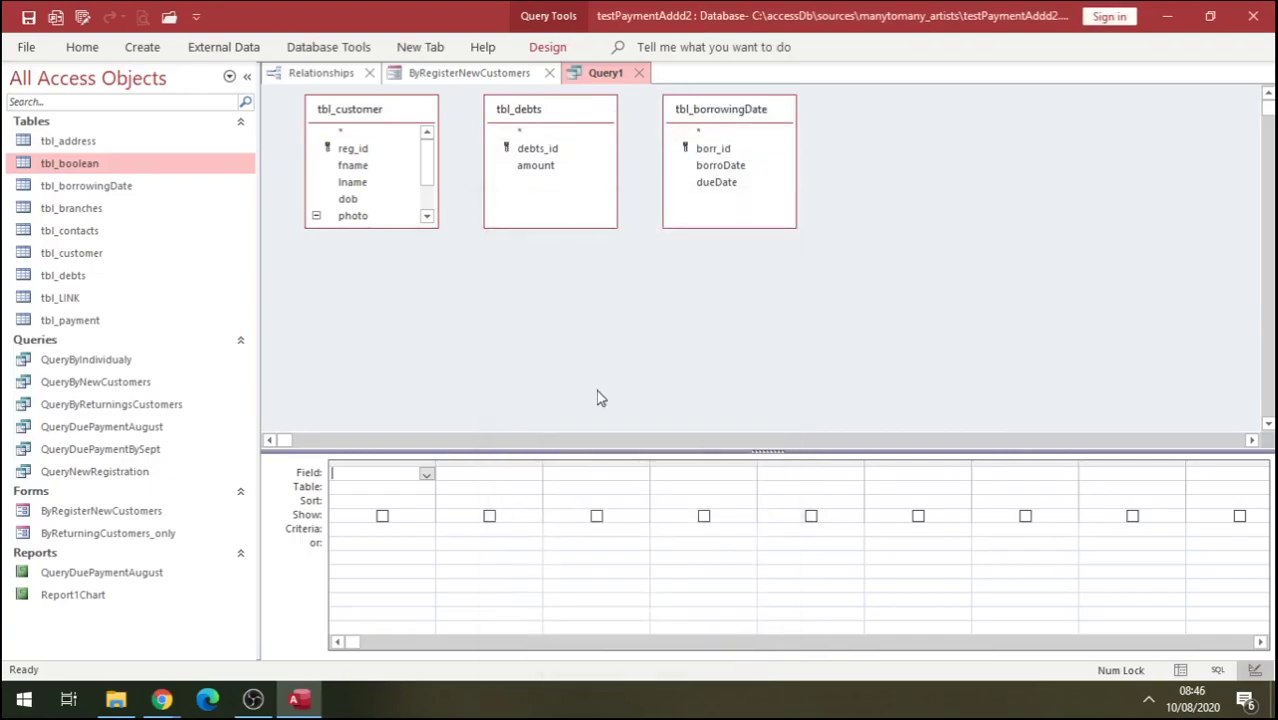
# Add fname, lname, dob, amount, borroDate and dueDate to the query design grid.
pyautogui.rightClick(622, 328)
pyautogui.click(570, 452)
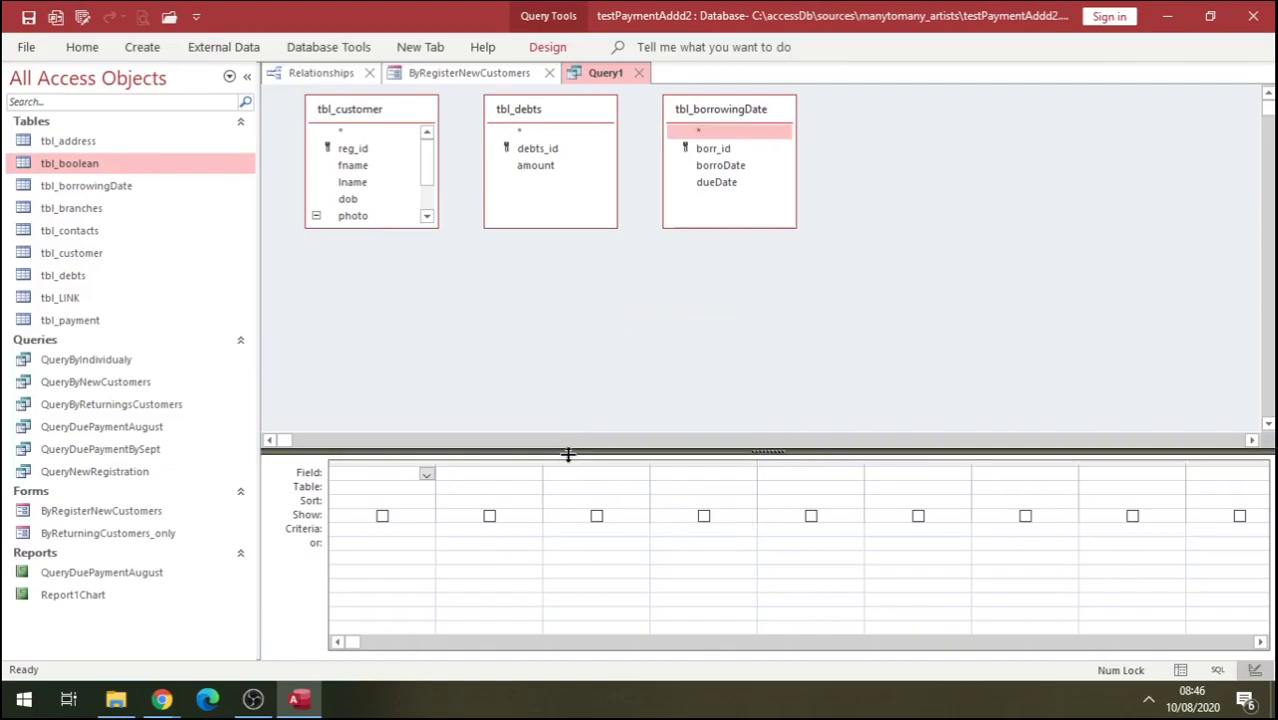
pyautogui.rightClick(577, 383)
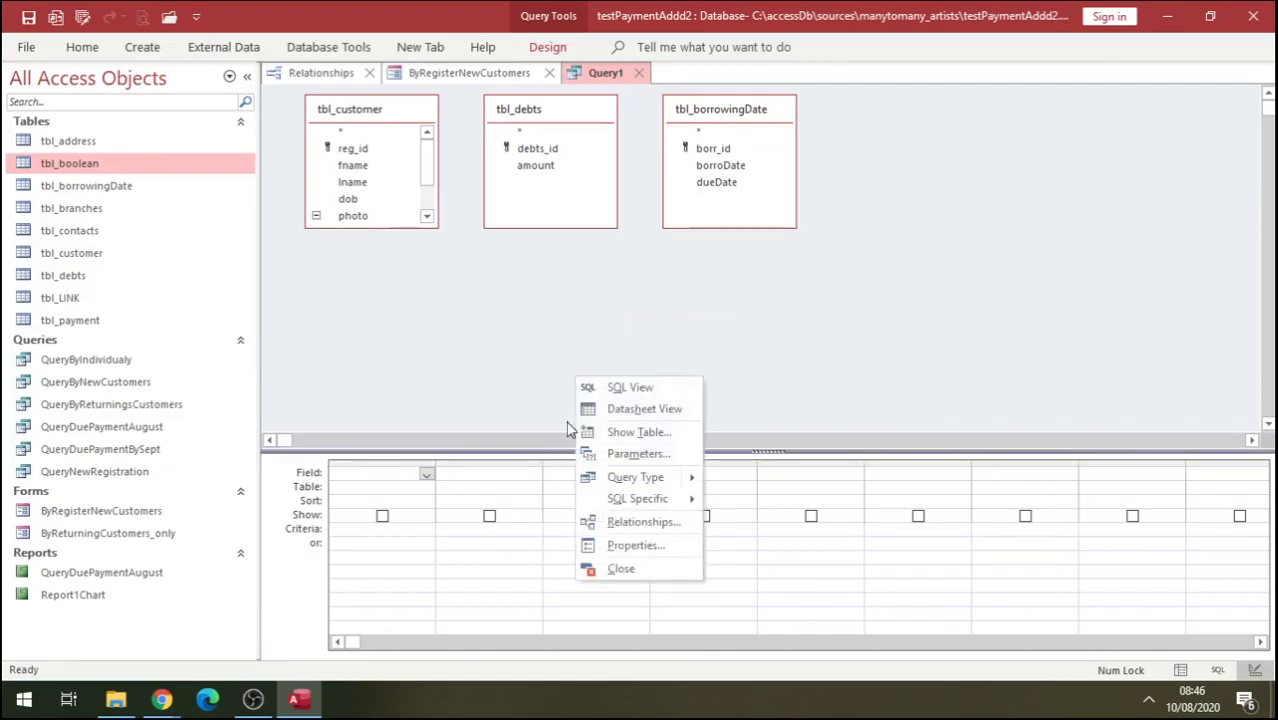
pyautogui.click(545, 455)
pyautogui.moveTo(531, 402); pyautogui.dragTo(531, 397)
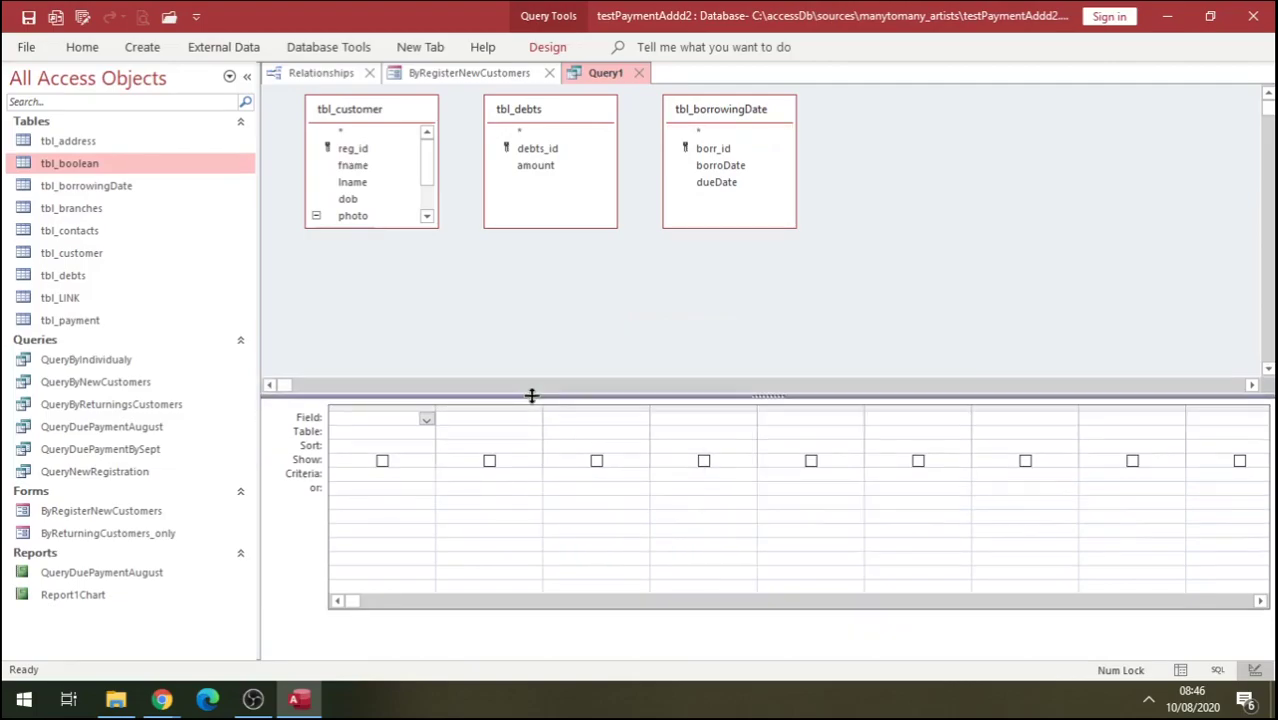
pyautogui.doubleClick(353, 167)
pyautogui.doubleClick(356, 183)
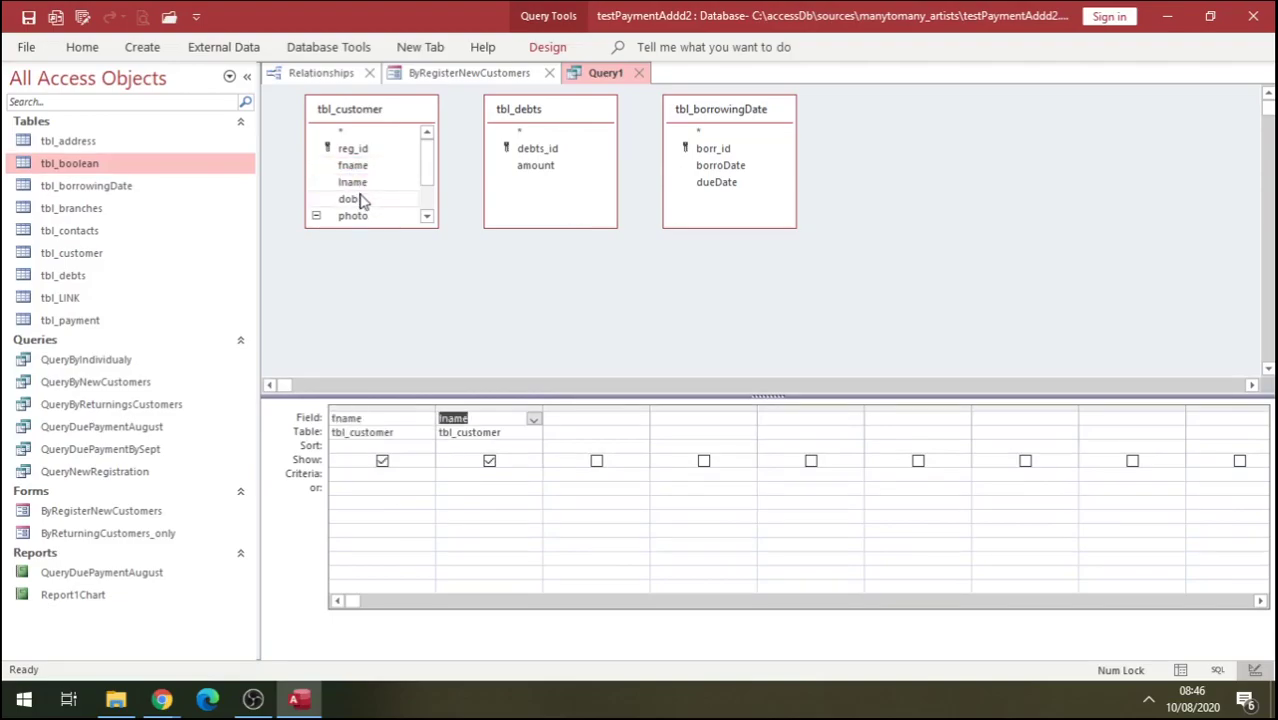
pyautogui.doubleClick(358, 198)
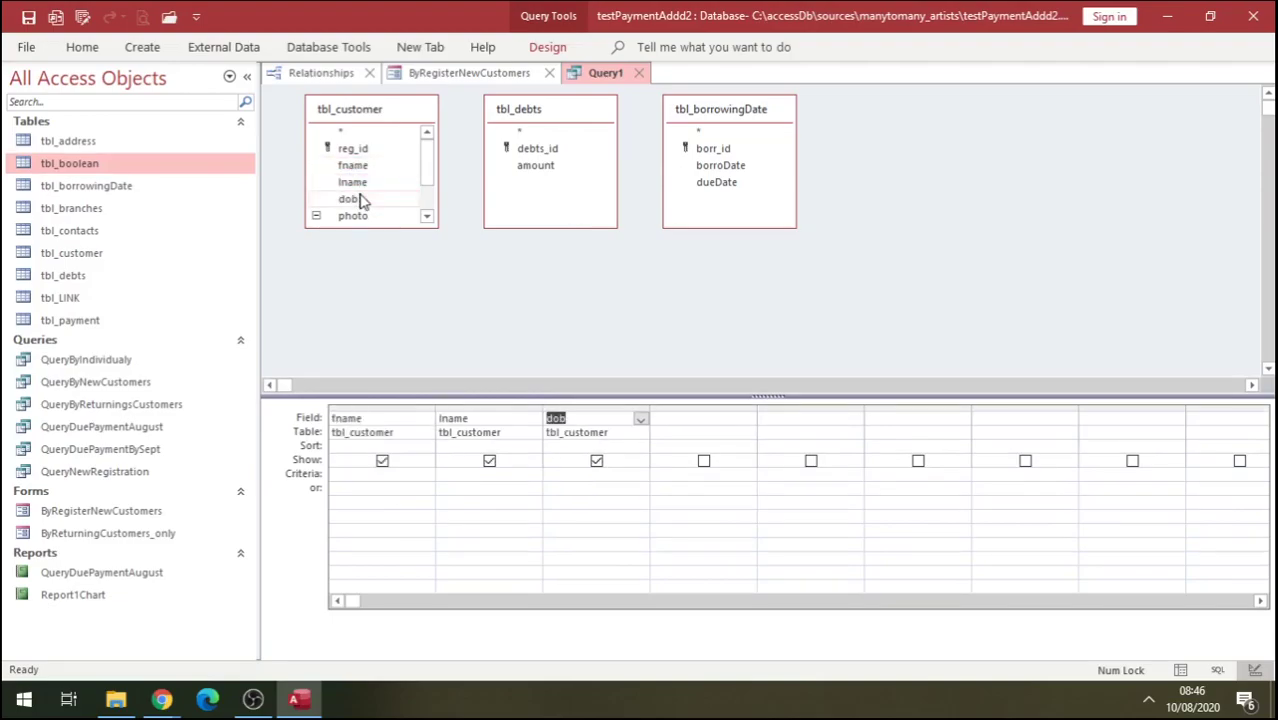
pyautogui.doubleClick(540, 166)
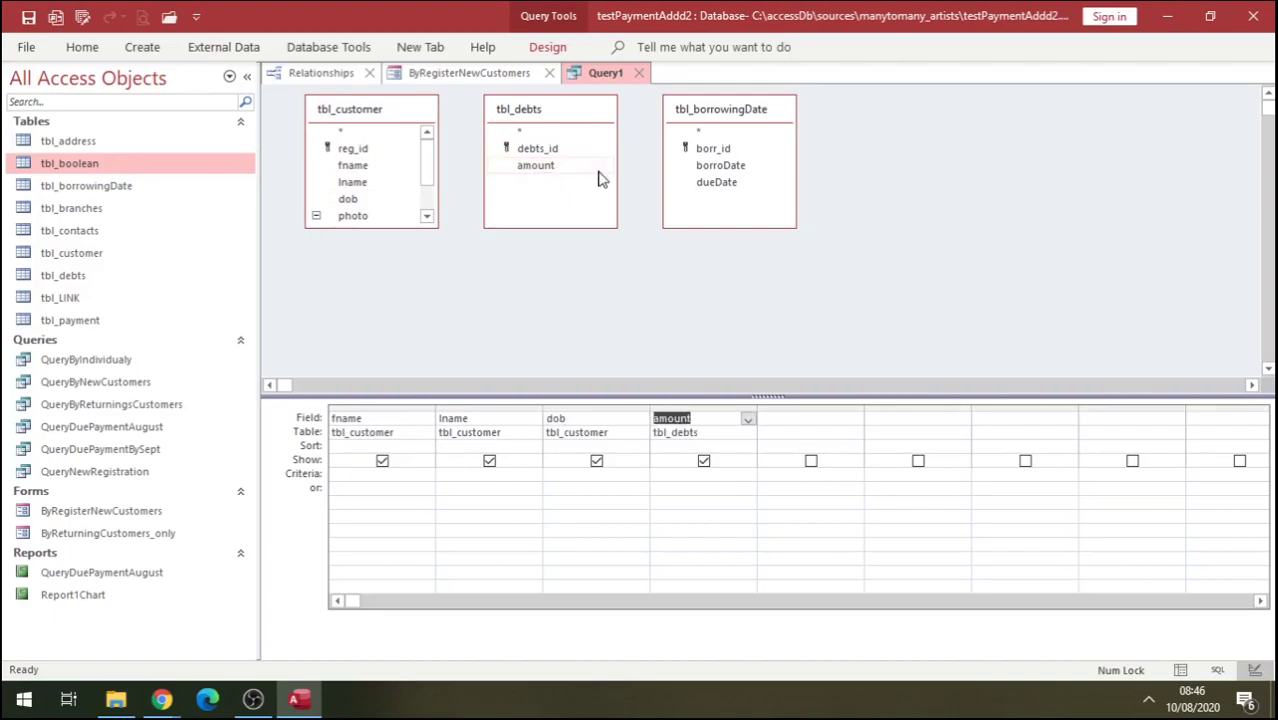
pyautogui.doubleClick(718, 169)
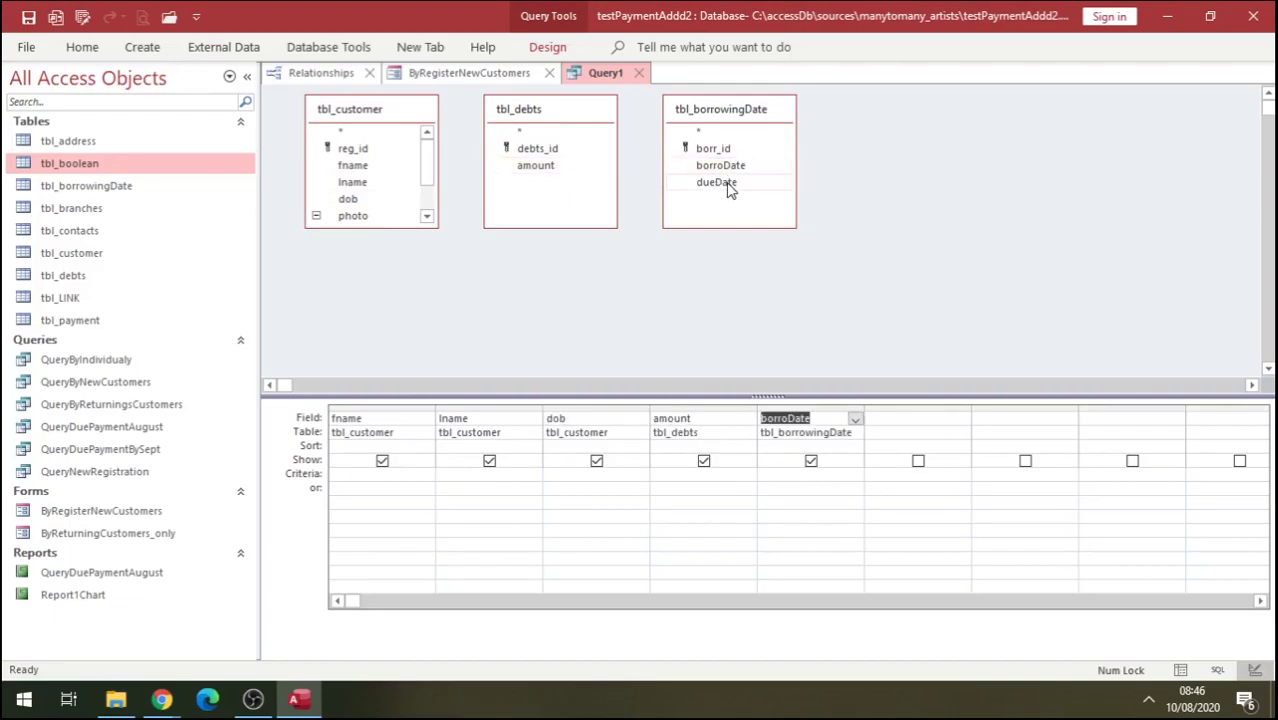
pyautogui.doubleClick(729, 188)
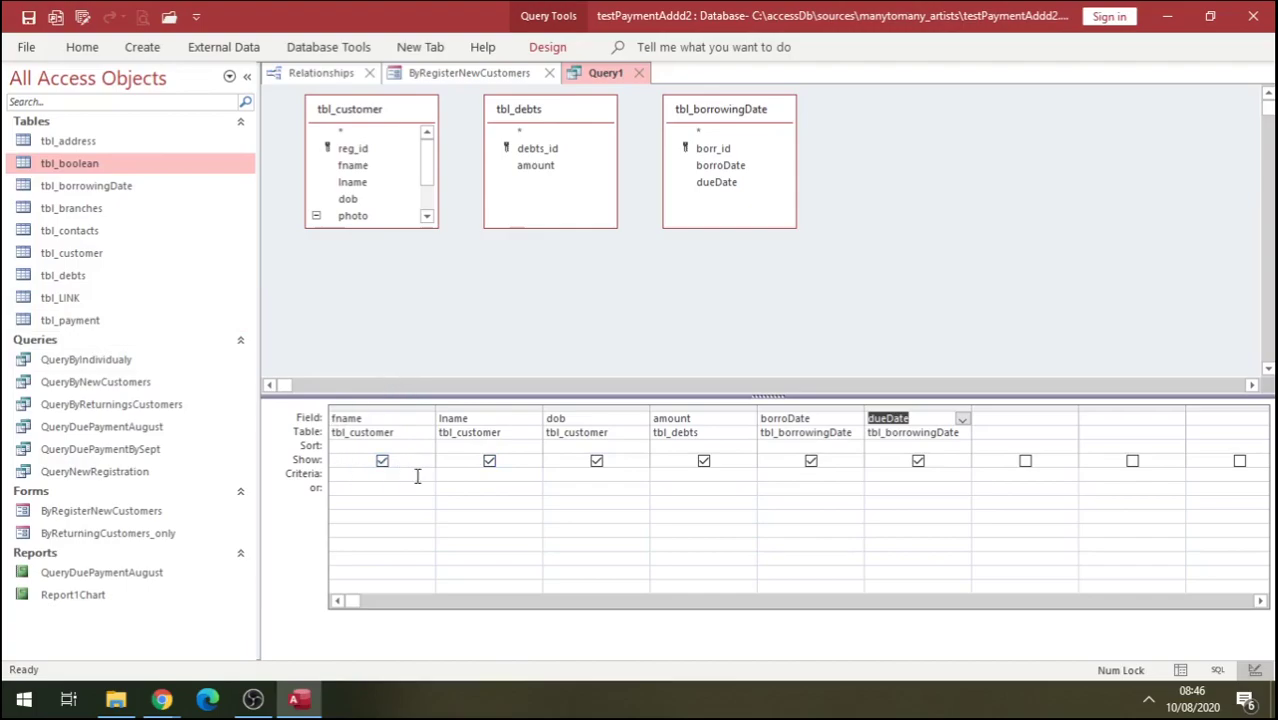
# Enter the customer's surname as the lname criterion and full first name as fname criterion.
pyautogui.click(471, 475)
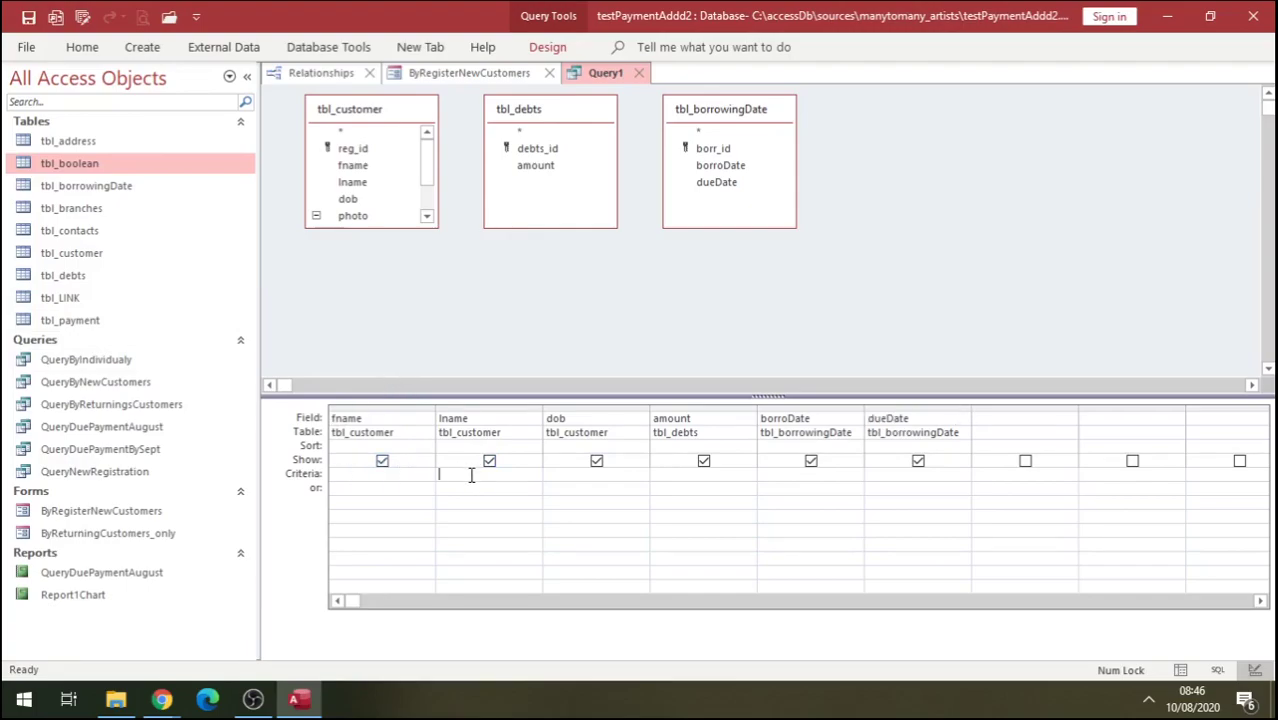
pyautogui.write('m')
pyautogui.press('BackSpace')
pyautogui.press('capslock')
pyautogui.write('MZEE')
pyautogui.click(352, 480)
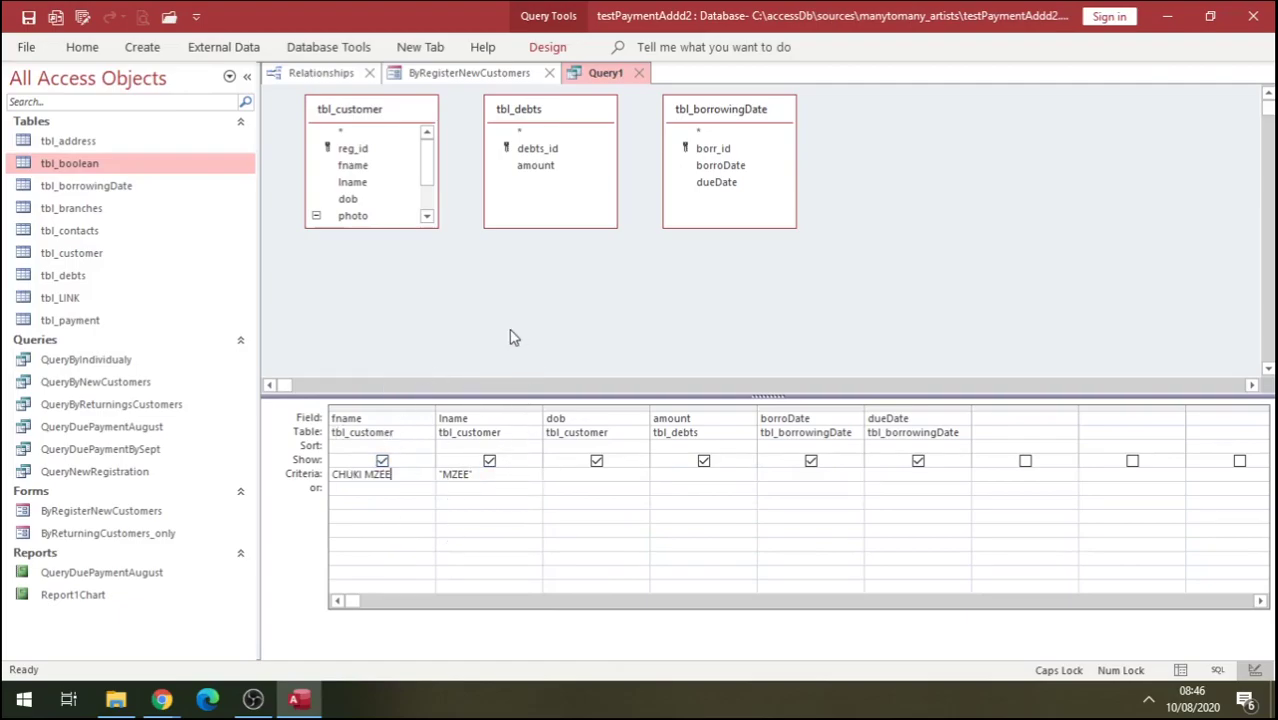
pyautogui.click(404, 499)
# Add tbl_LINK to the query and switch to Datasheet View to see the one matching row.
pyautogui.moveTo(60, 297); pyautogui.dragTo(419, 320)
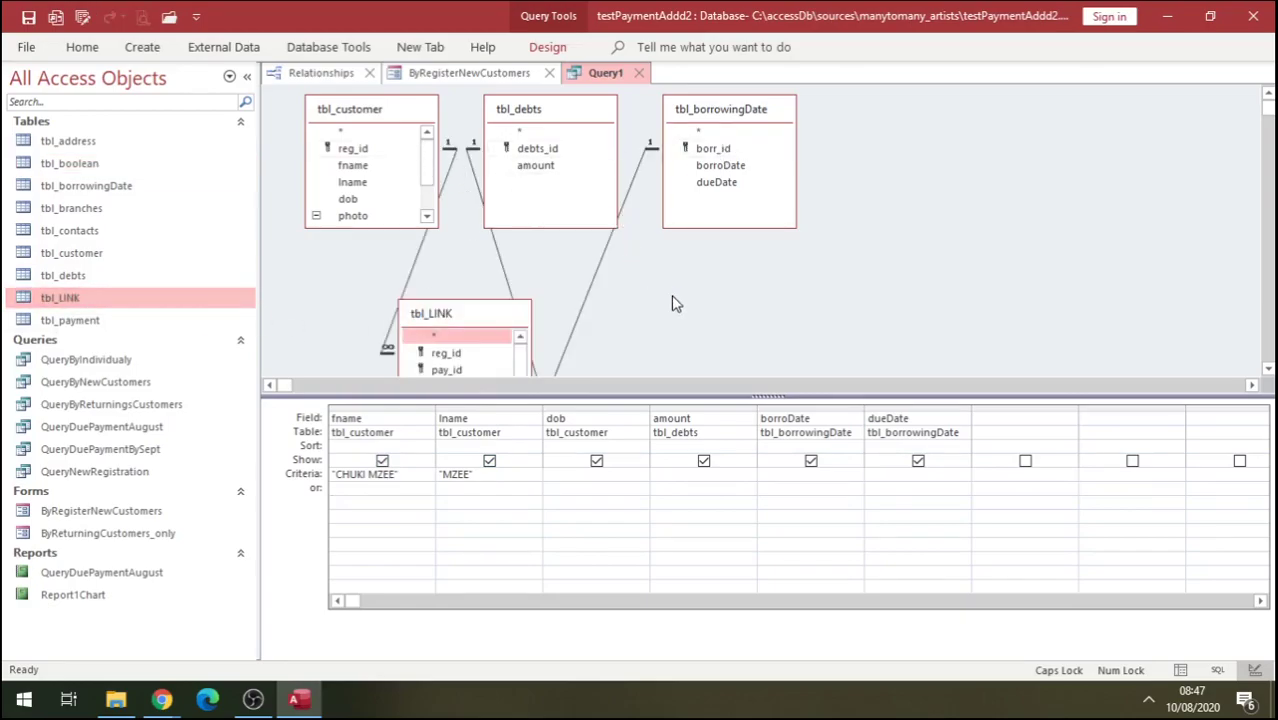
pyautogui.click(84, 49)
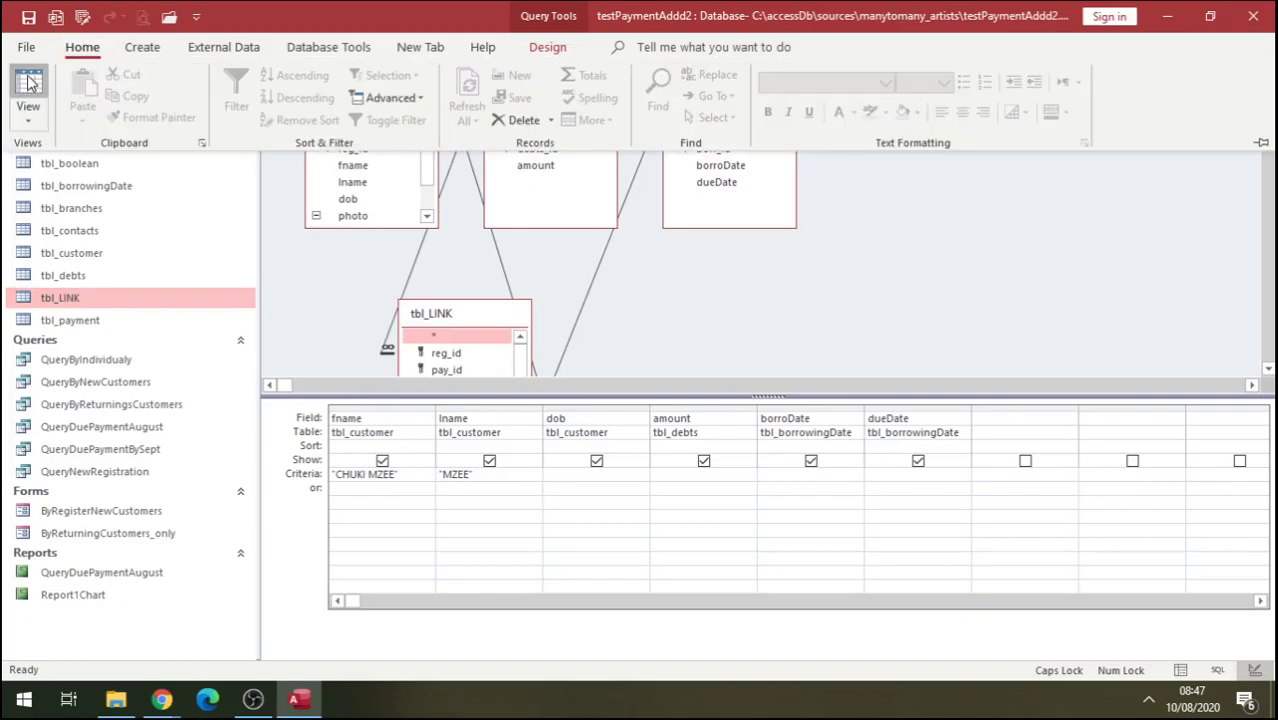
pyautogui.click(28, 84)
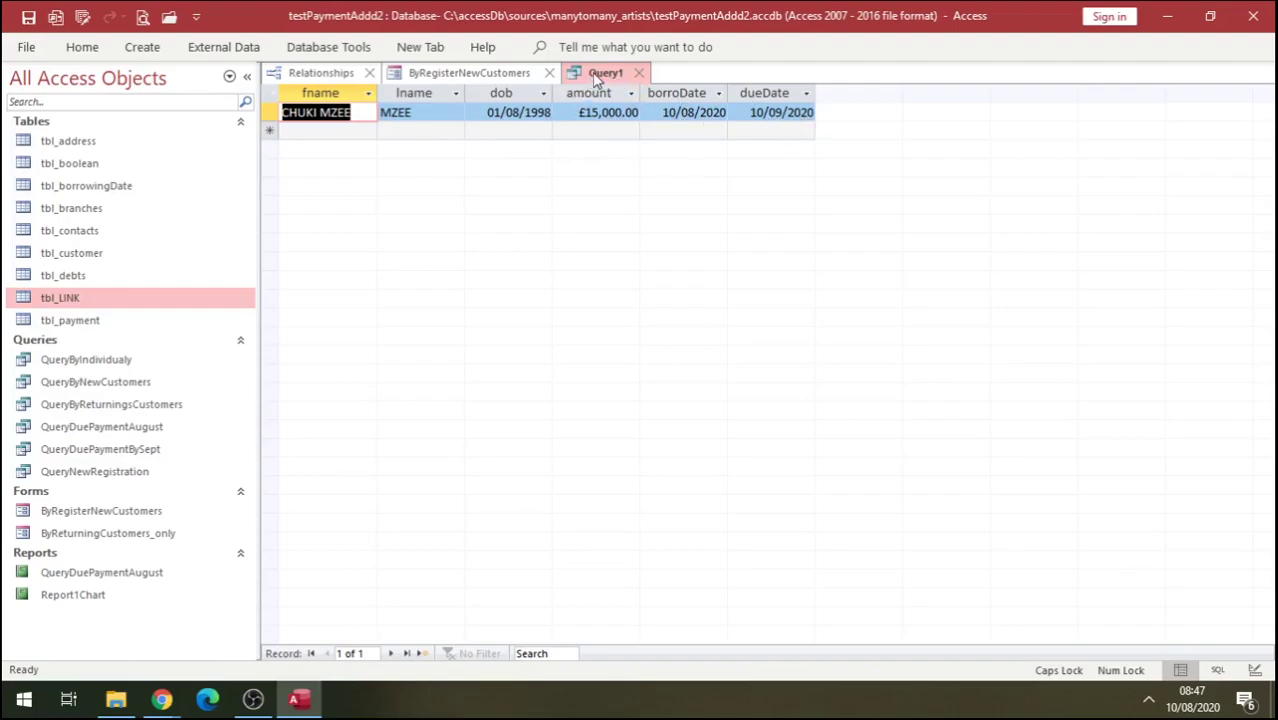
# Save the open query under the name QueryBy_Individual.
pyautogui.rightClick(596, 79)
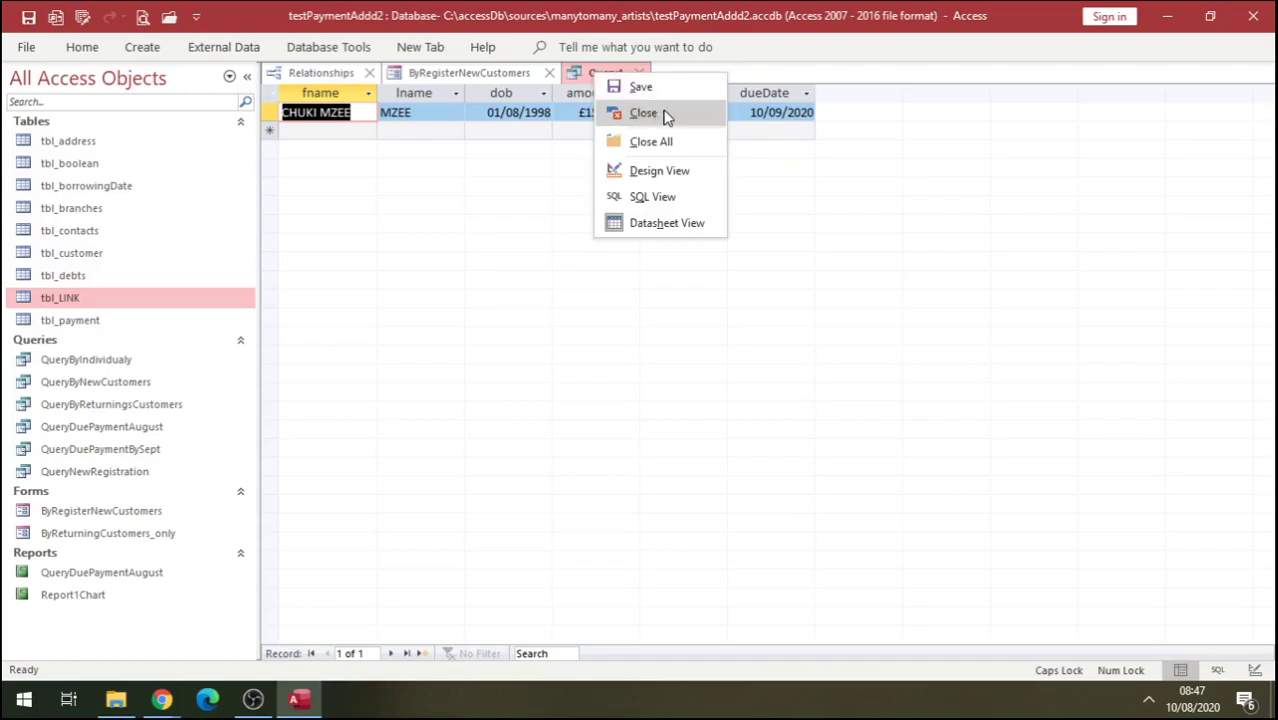
pyautogui.click(641, 87)
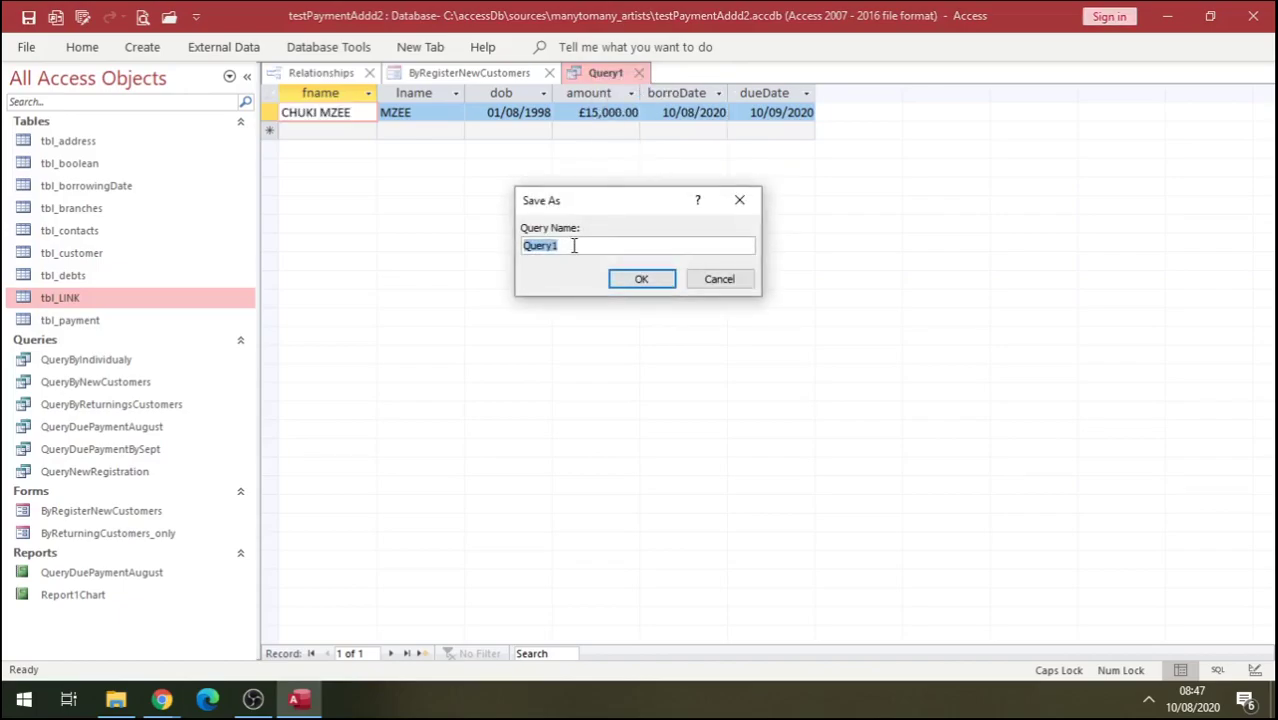
pyautogui.write('QueryB')
pyautogui.press('capslock')
pyautogui.write('y')
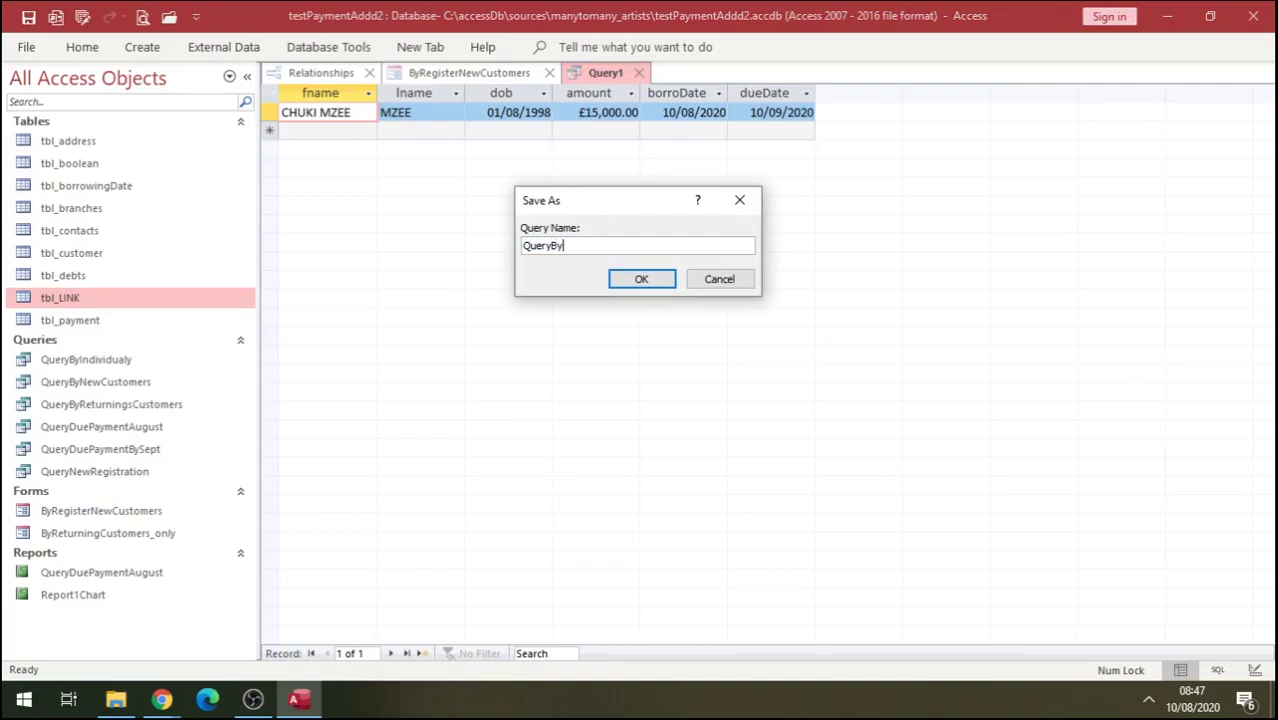
pyautogui.write('_')
pyautogui.press('capslock')
pyautogui.write('I')
pyautogui.press('capslock')
pyautogui.click(643, 283)
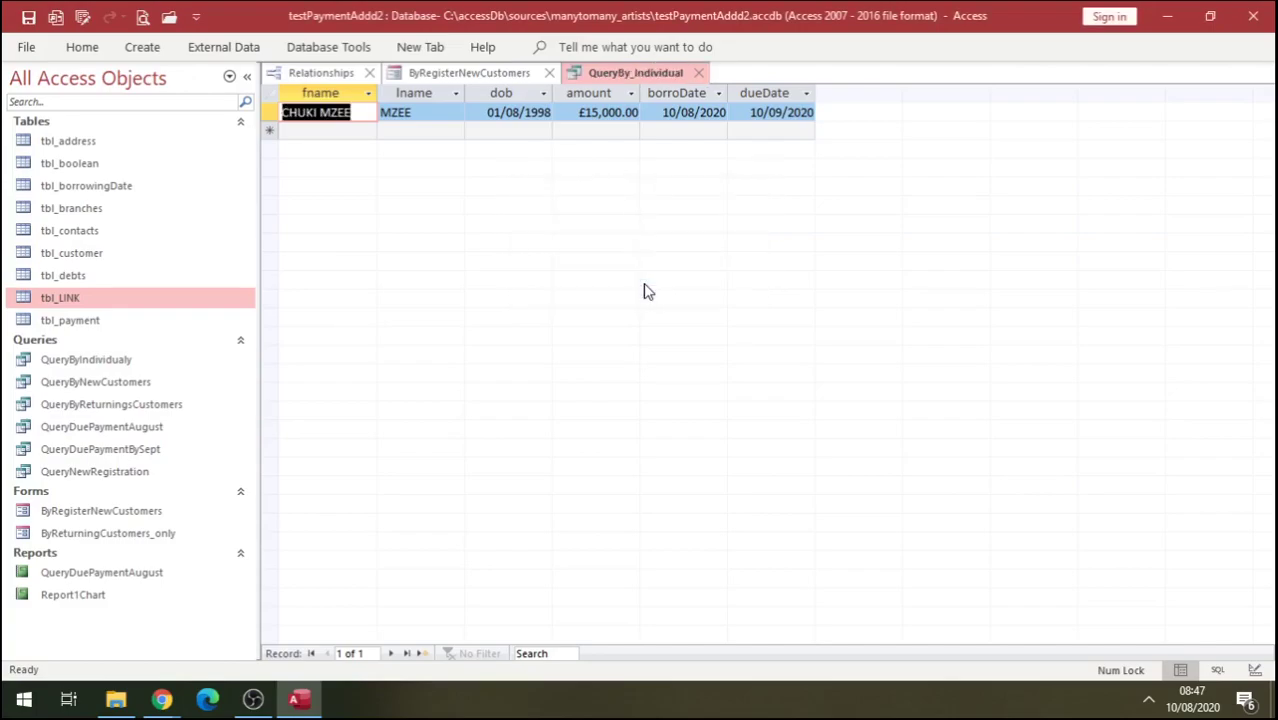
# Return to Design View and open Expression Builder for the empty field after dueDate.
pyautogui.rightClick(622, 80)
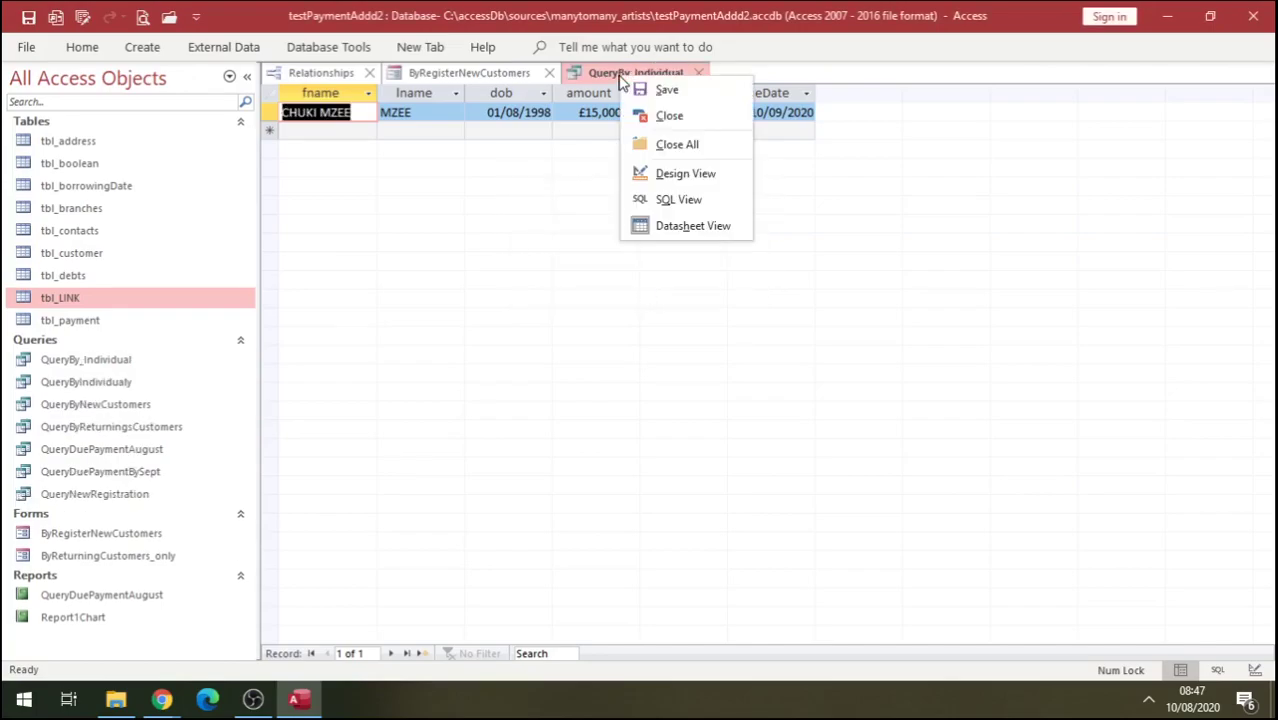
pyautogui.click(668, 176)
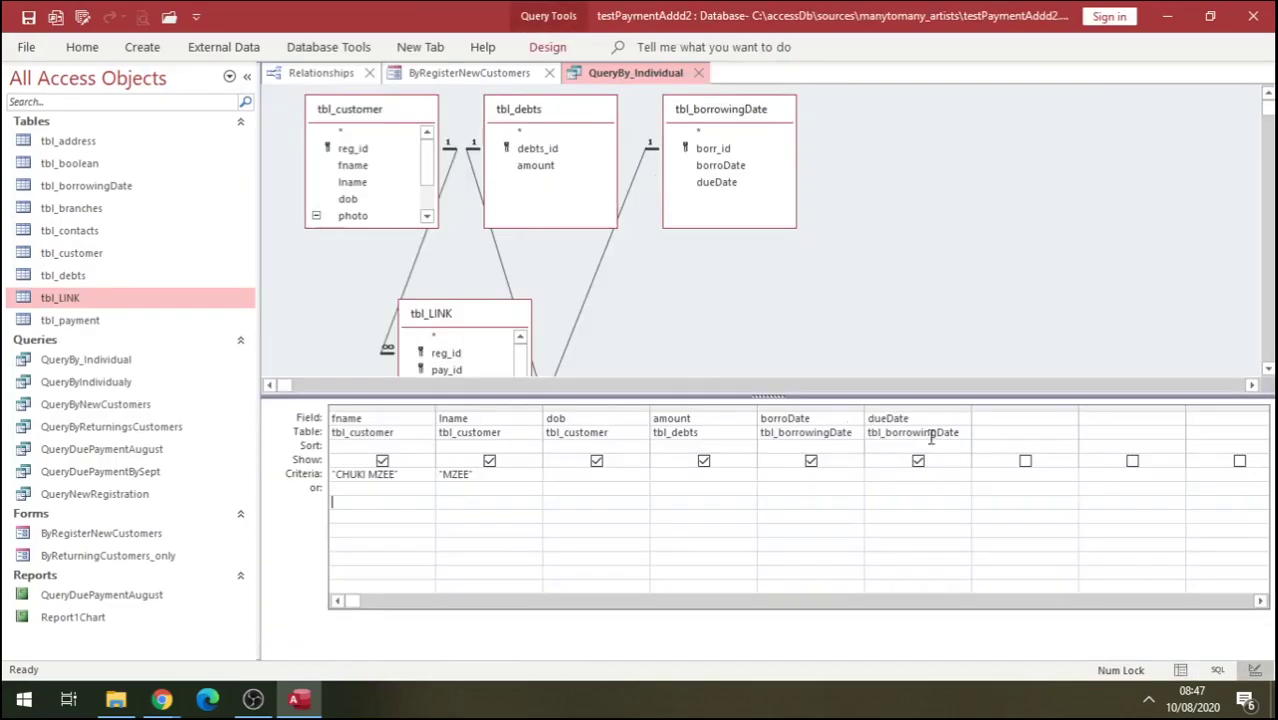
pyautogui.click(992, 420)
pyautogui.rightClick(997, 421)
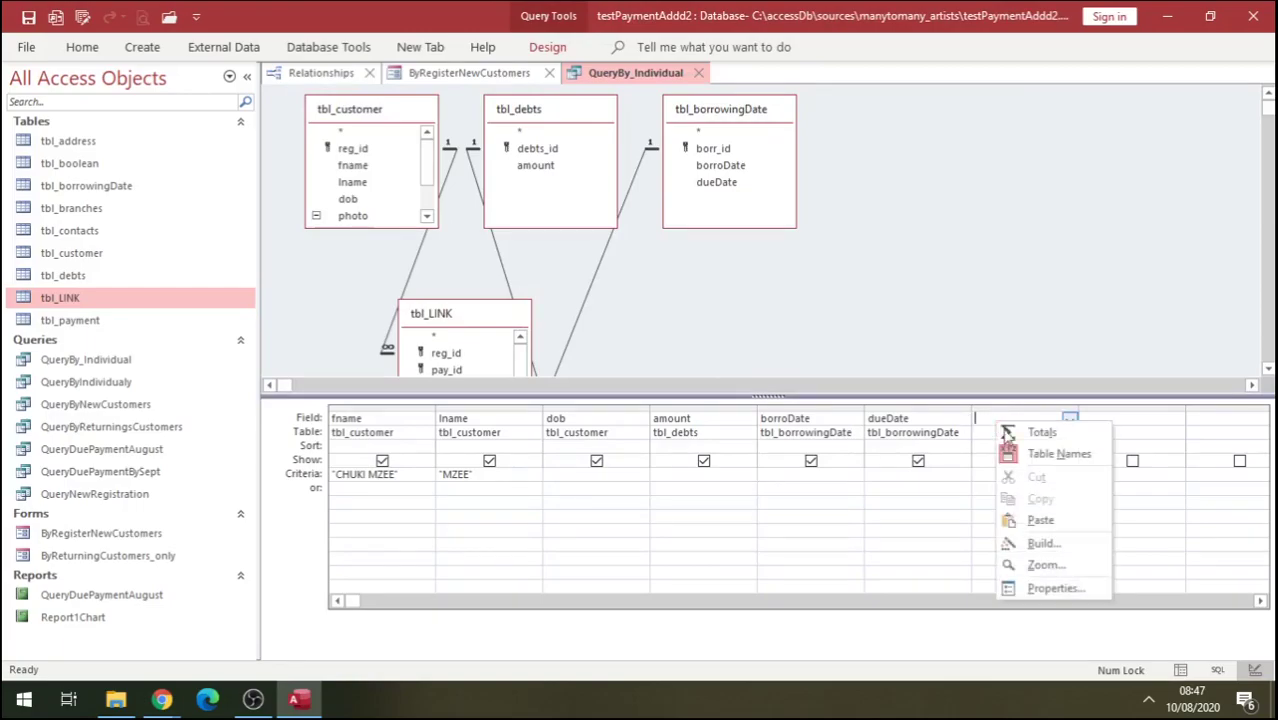
pyautogui.click(1058, 548)
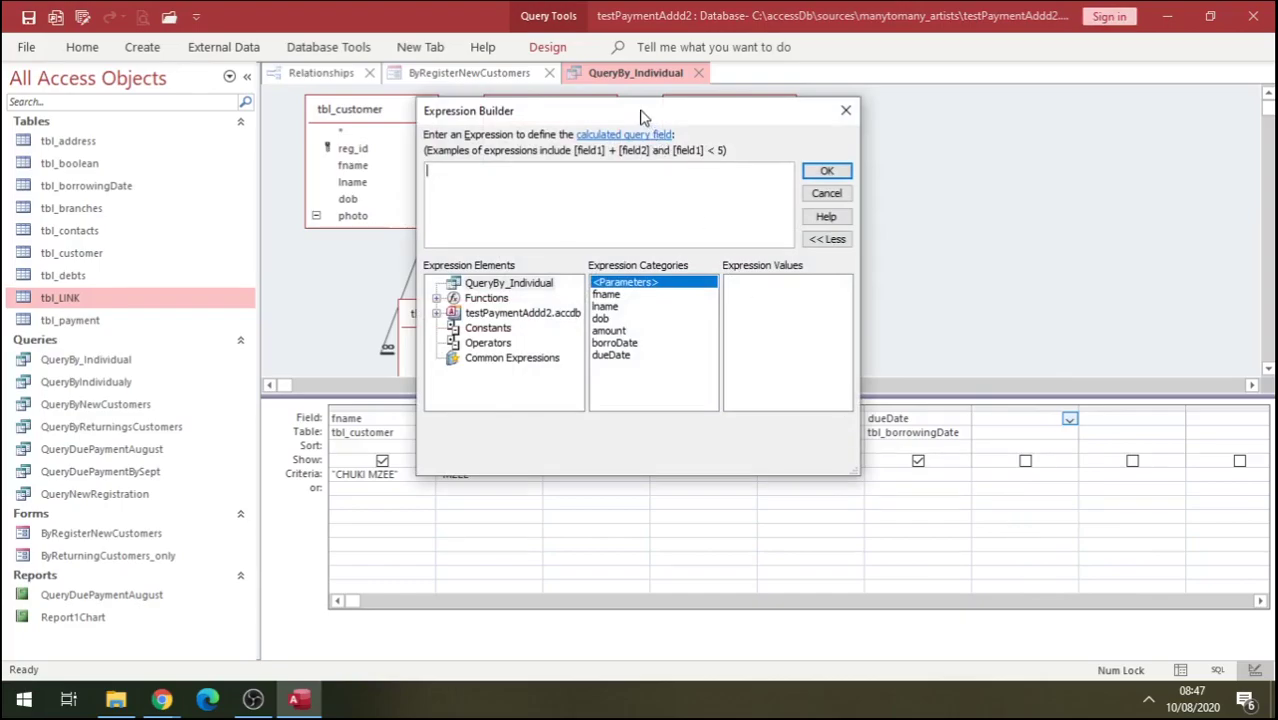
pyautogui.moveTo(642, 117); pyautogui.dragTo(601, 346)
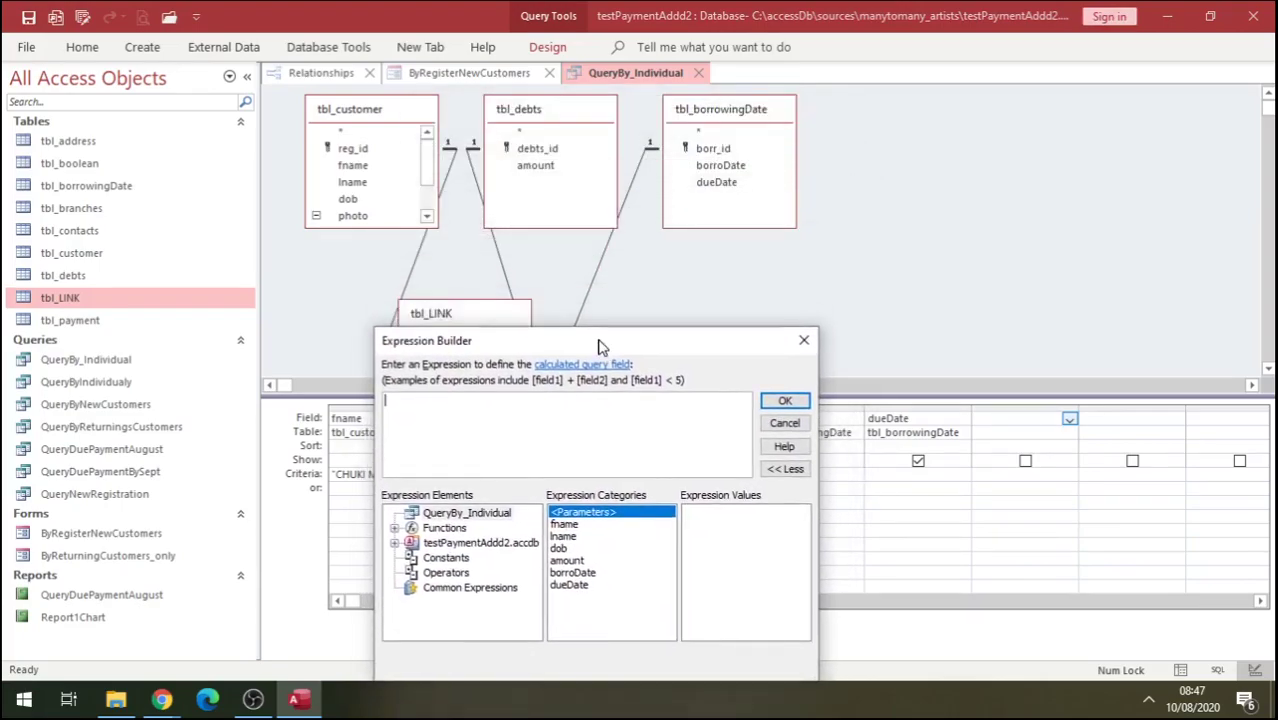
# Start the expression by typing 'Percentage tbl'.
pyautogui.press('capslock')
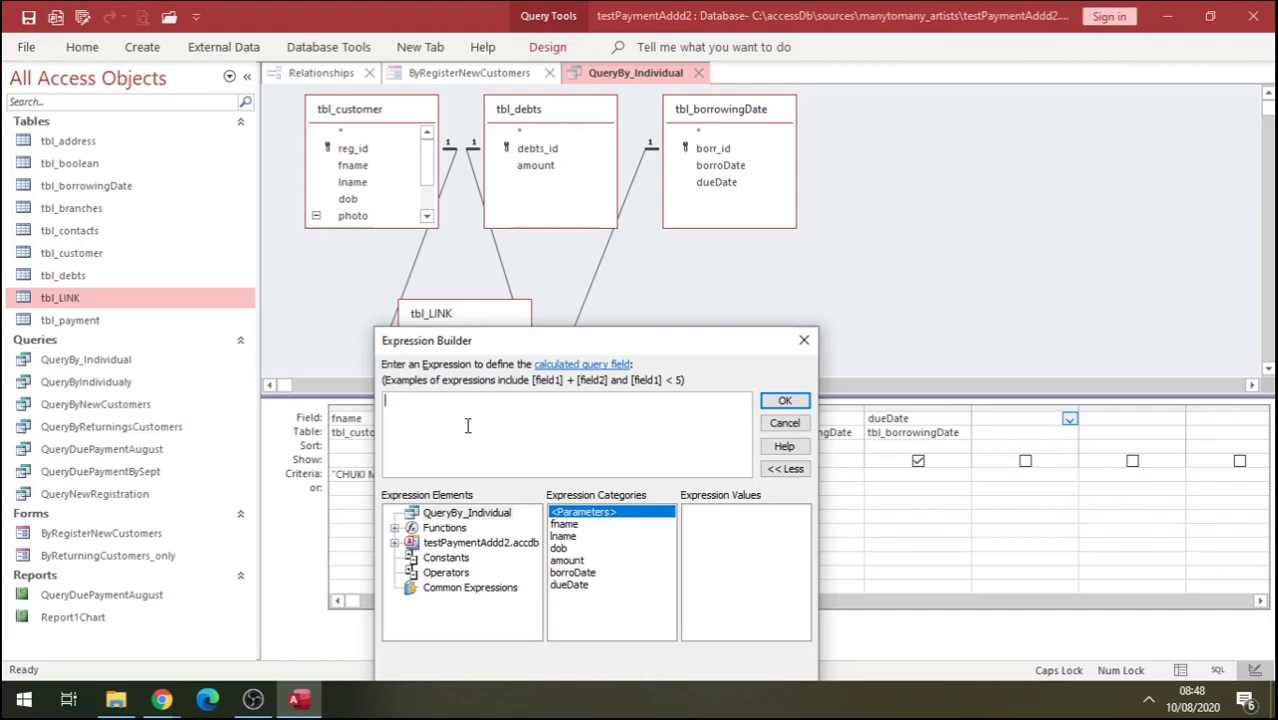
pyautogui.write('P')
pyautogui.press('capslock')
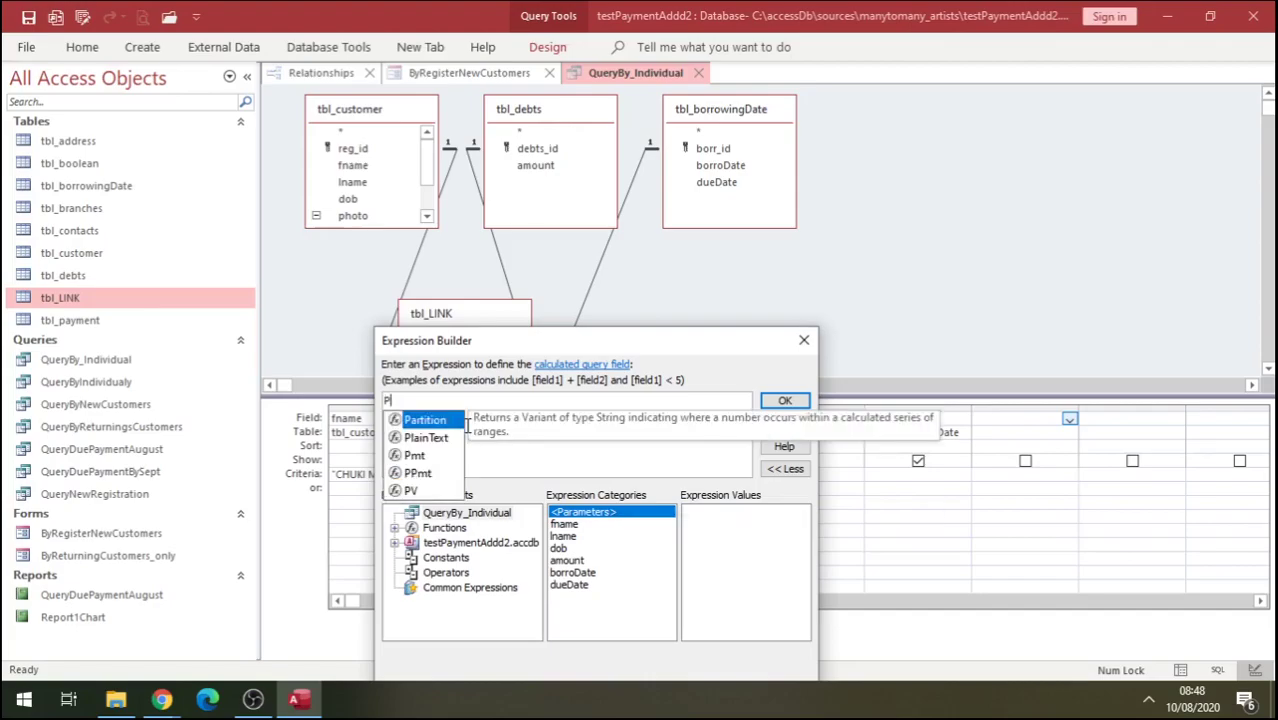
pyautogui.write('er')
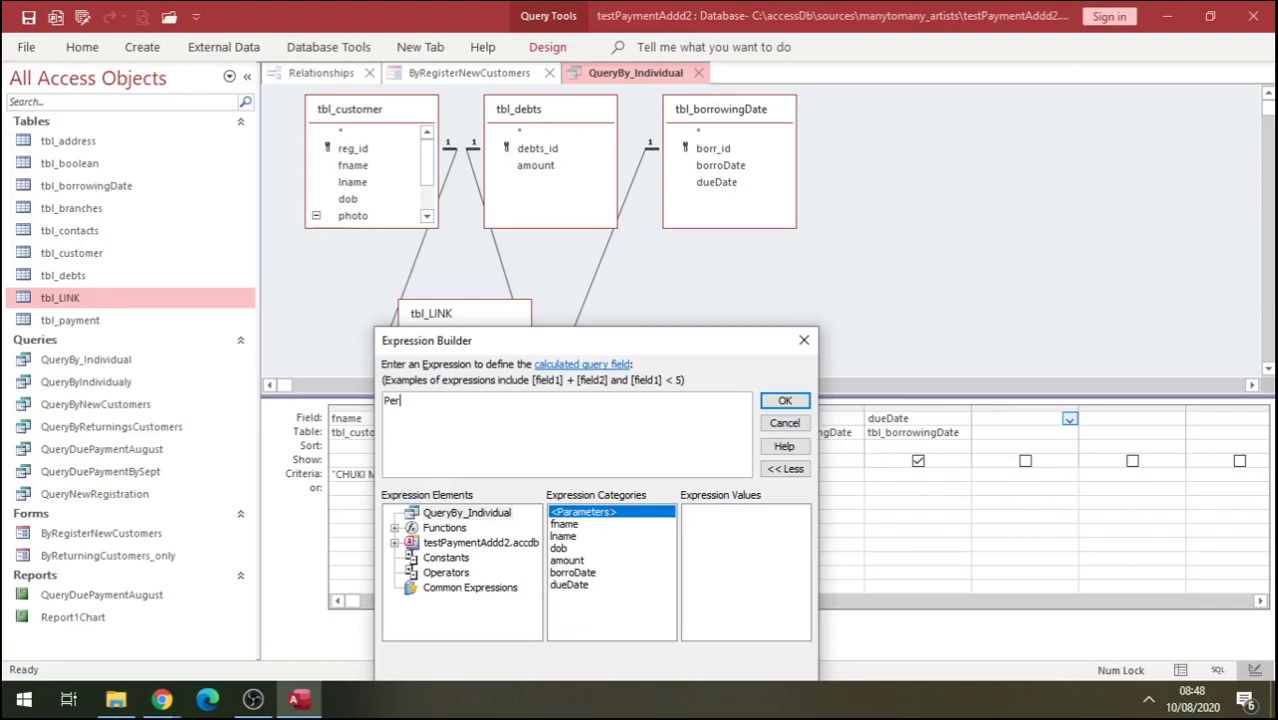
pyautogui.write('centage tbl')
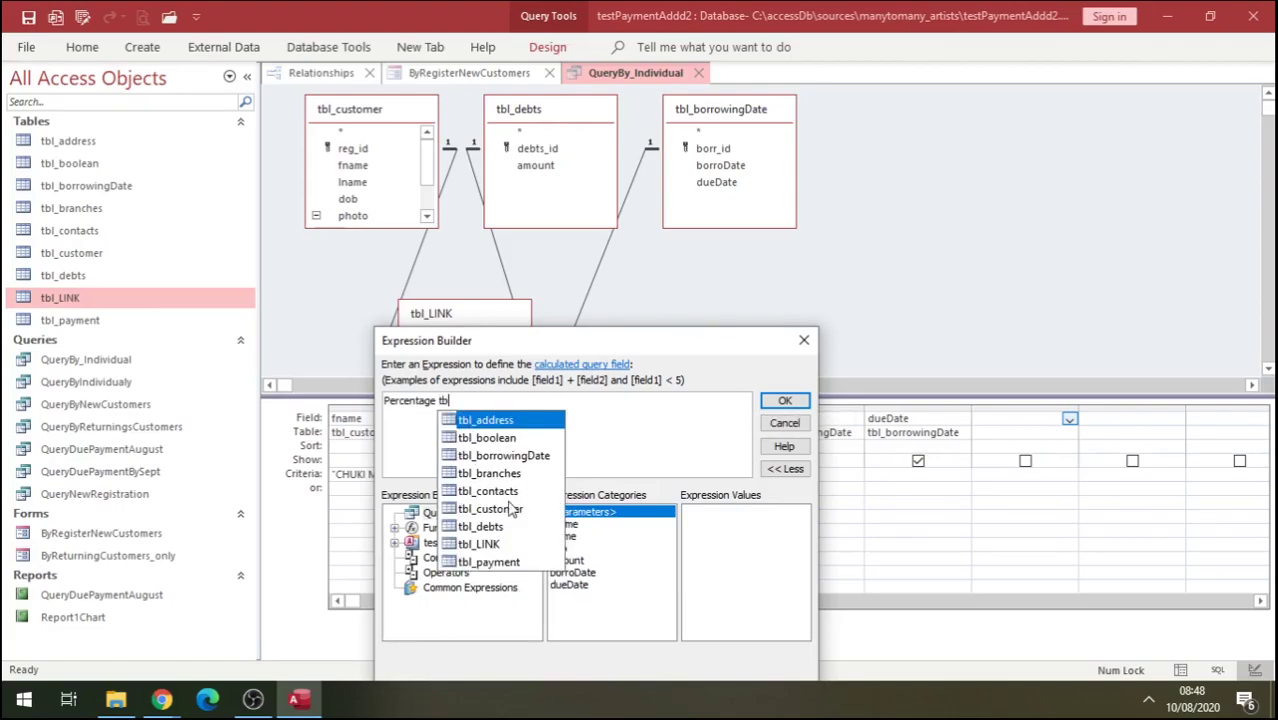
# Complete the expression as Percentage:[tbl_debts].[amount]/100*10 and accept it into the query.
pyautogui.doubleClick(495, 530)
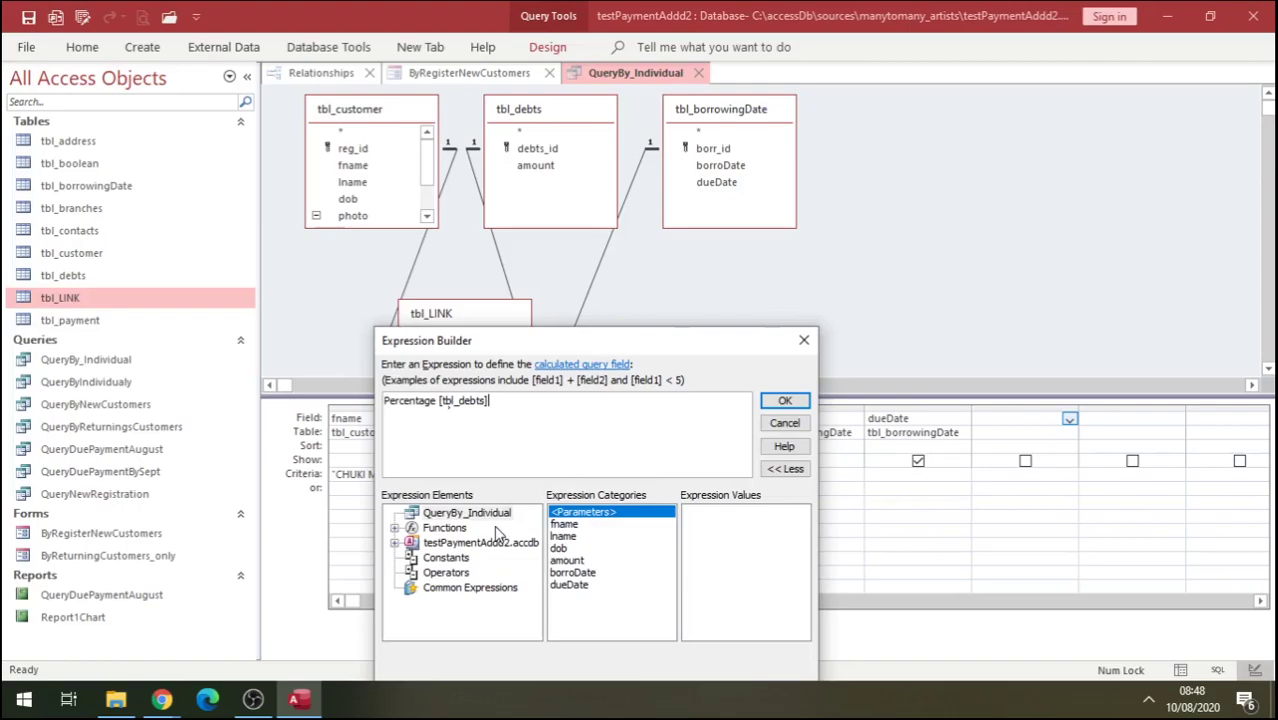
pyautogui.write('.')
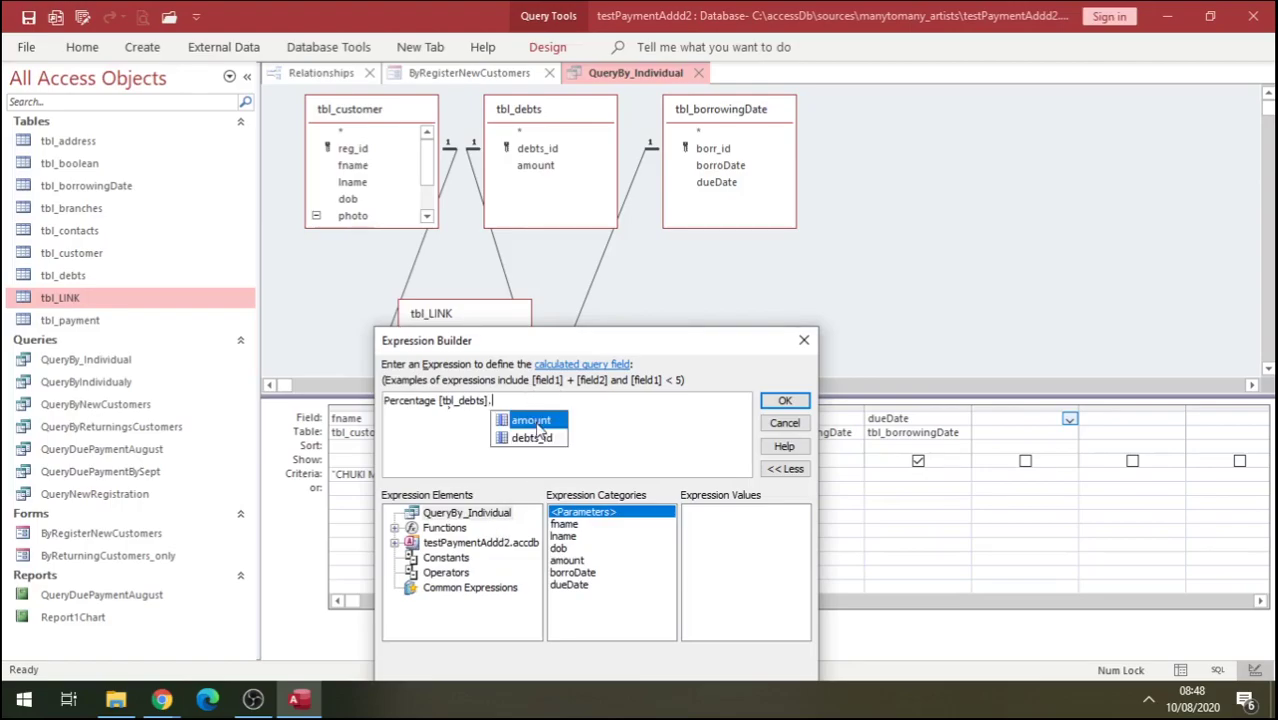
pyautogui.doubleClick(537, 421)
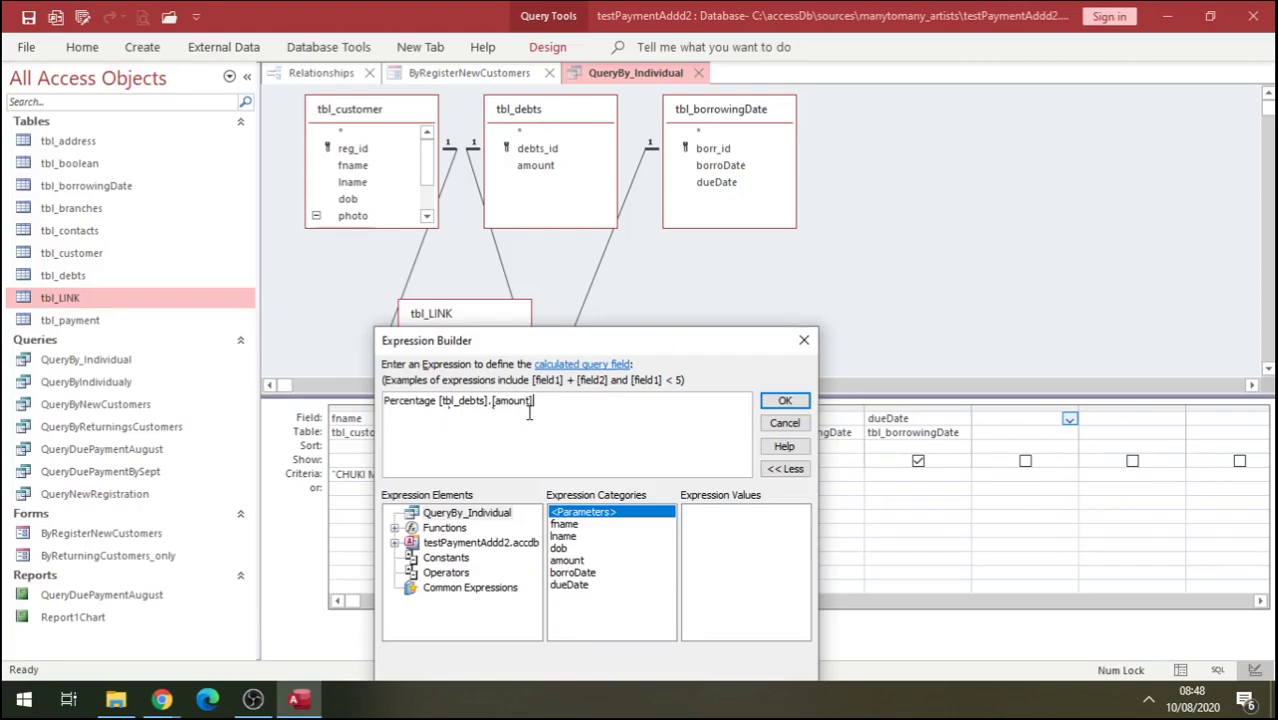
pyautogui.write('/')
pyautogui.write('5')
pyautogui.press('BackSpace')
pyautogui.click(786, 402)
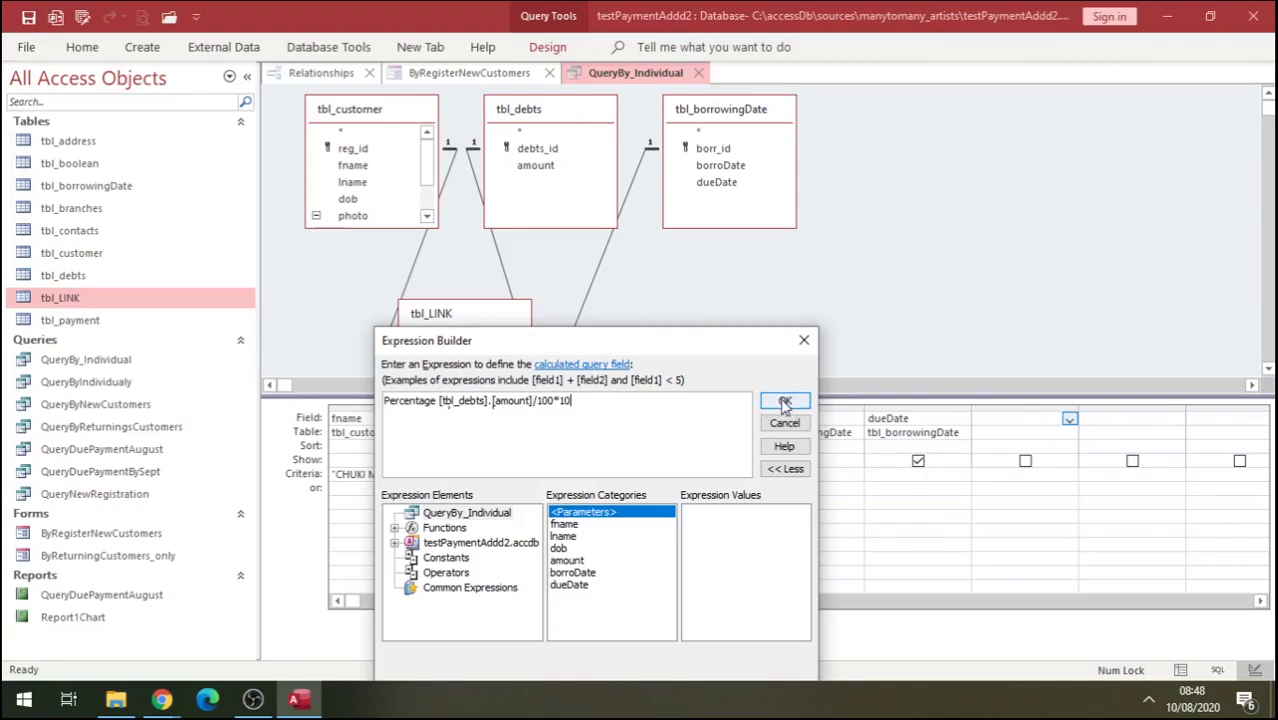
pyautogui.click(438, 401)
pyautogui.write(':')
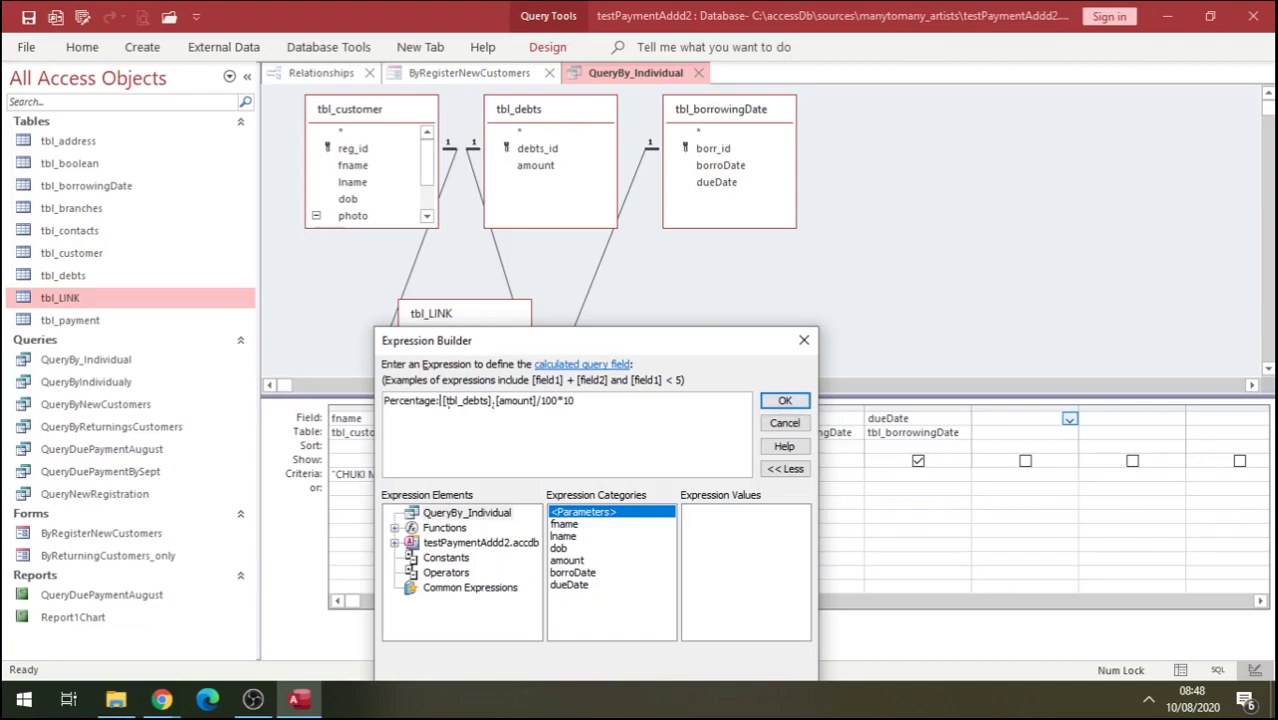
pyautogui.click(786, 401)
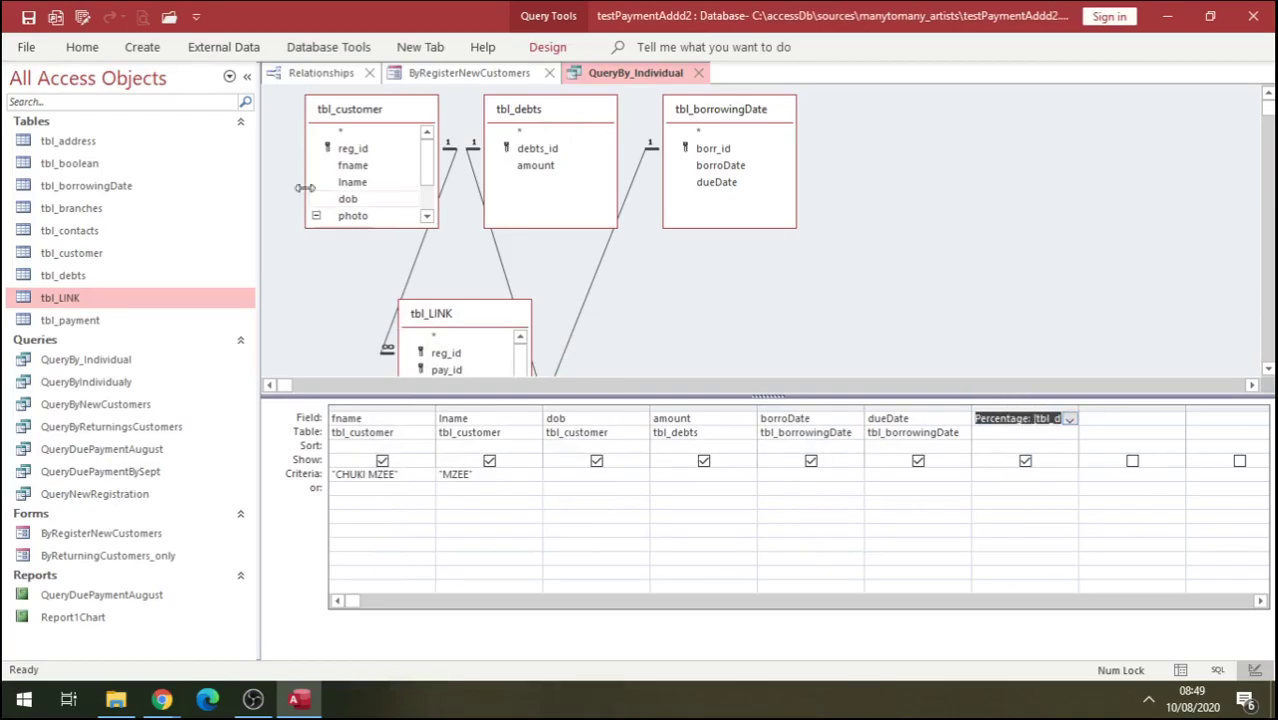
# Run QueryBy_Individual in Datasheet View to check its results, then return to Design View.
pyautogui.click(82, 48)
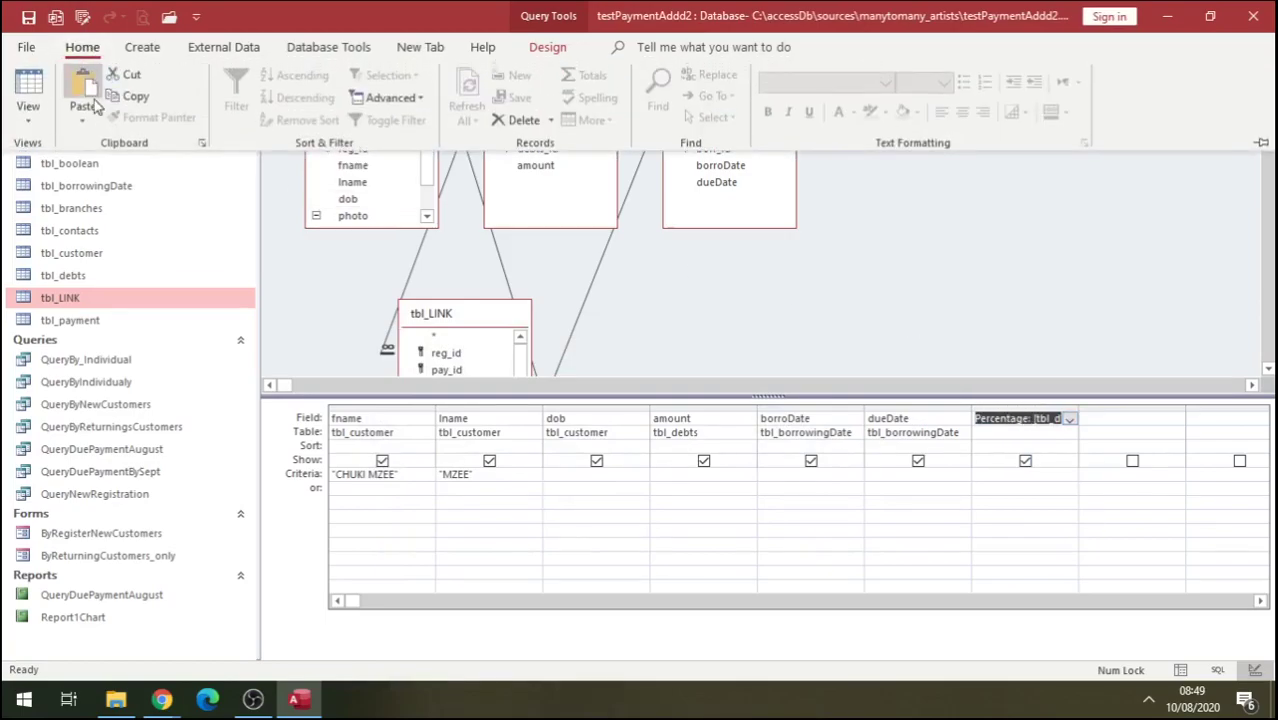
pyautogui.click(30, 90)
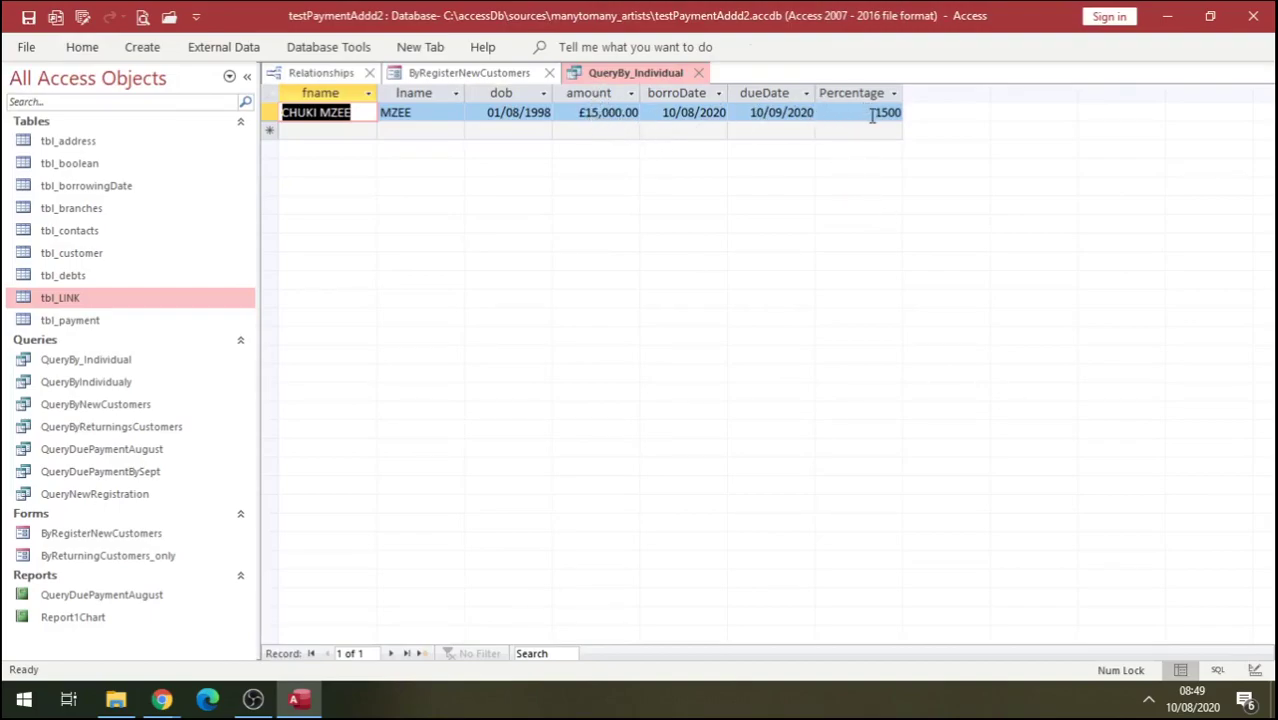
pyautogui.rightClick(637, 76)
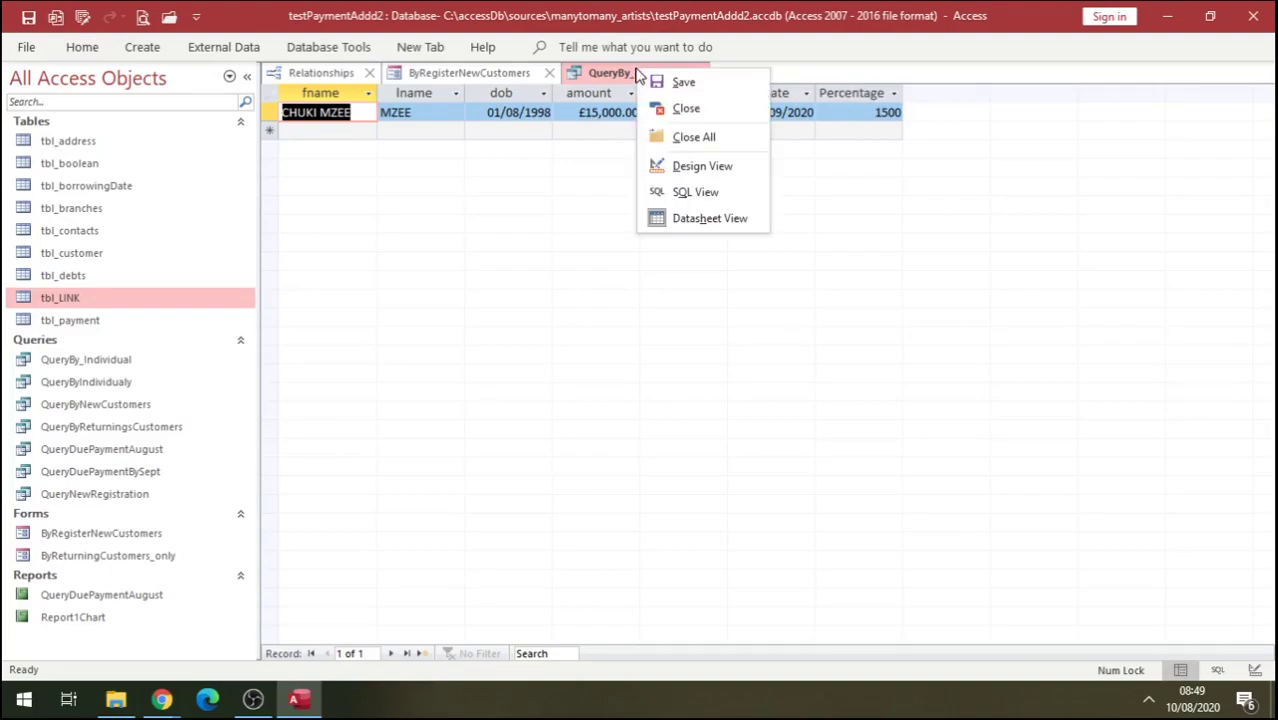
pyautogui.click(700, 167)
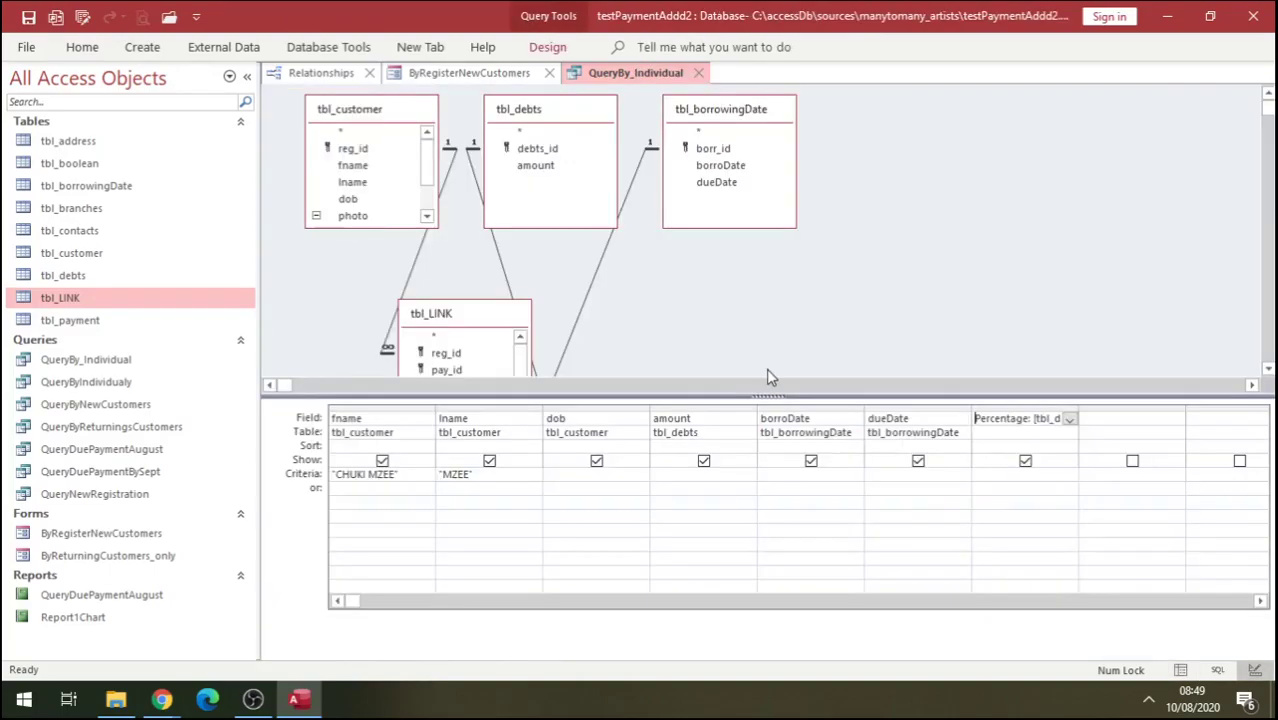
# Drag the Percentage column so it sits right after amount, before borroDate.
pyautogui.click(1025, 405)
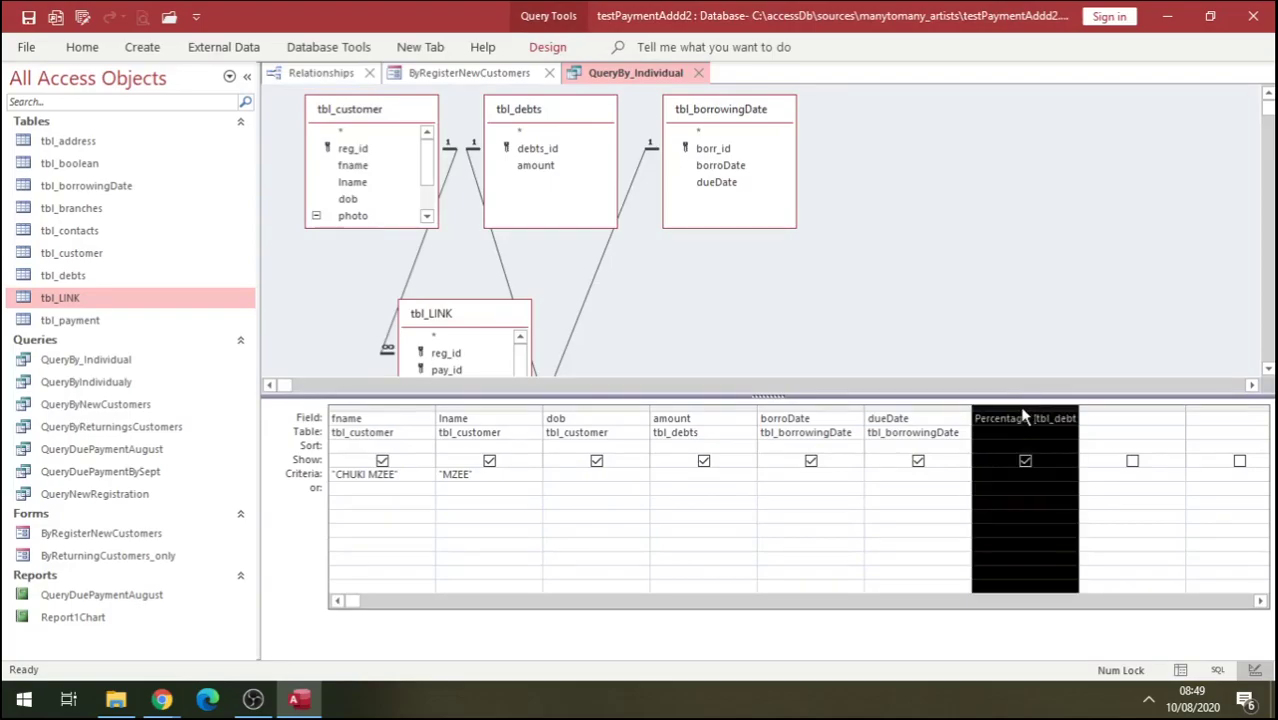
pyautogui.moveTo(1022, 415); pyautogui.dragTo(758, 436)
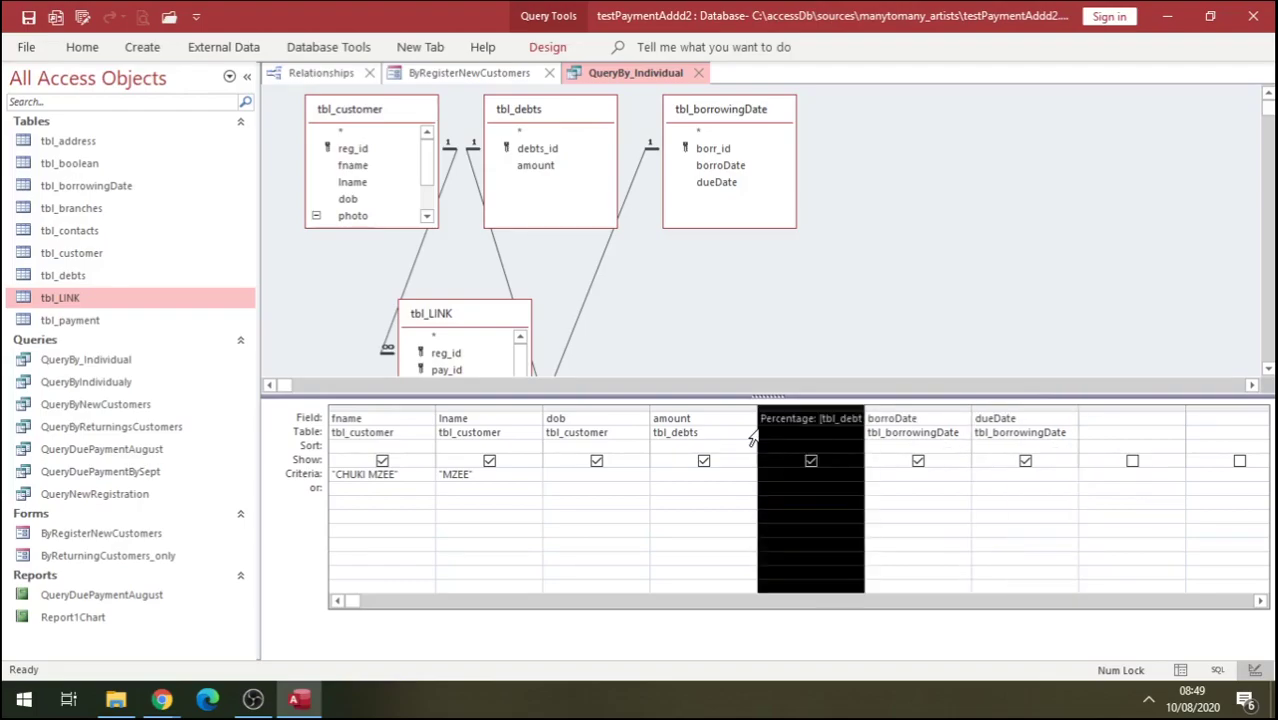
pyautogui.click(82, 50)
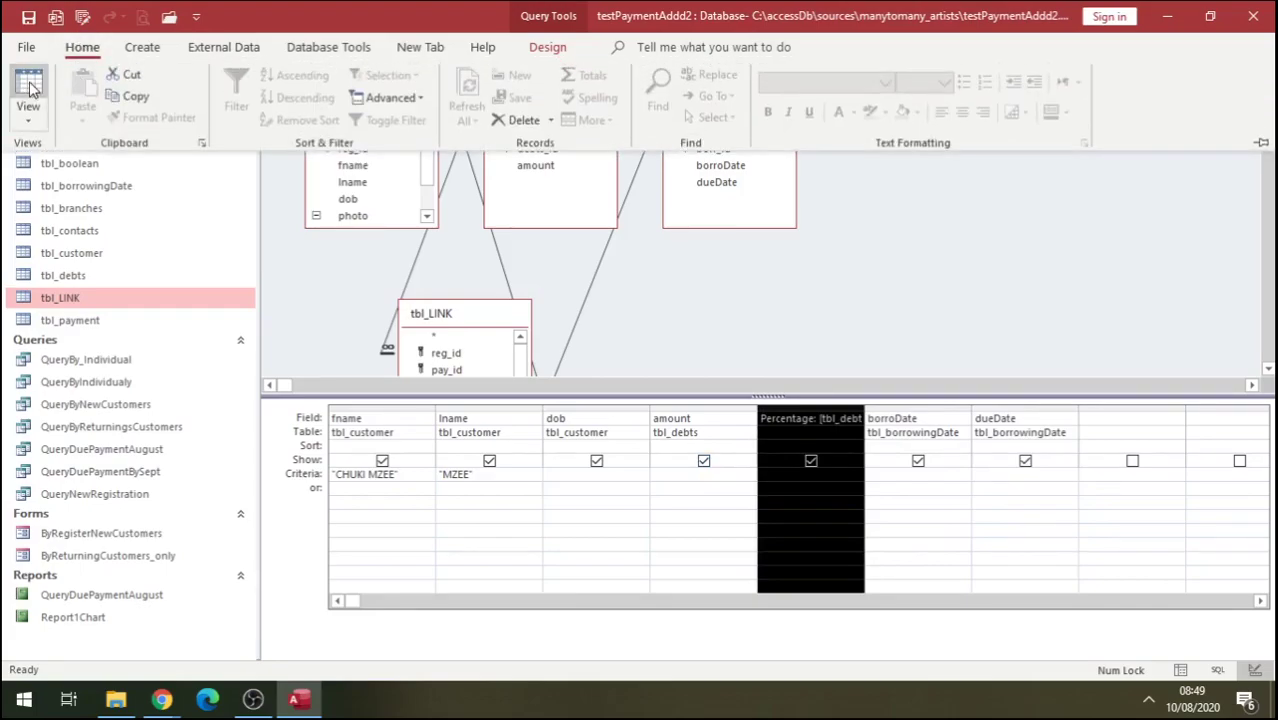
# Run the query to confirm Percentage 1500 follows the £15,000.00 amount, then return to ByRegisterNewCustomers.
pyautogui.click(28, 85)
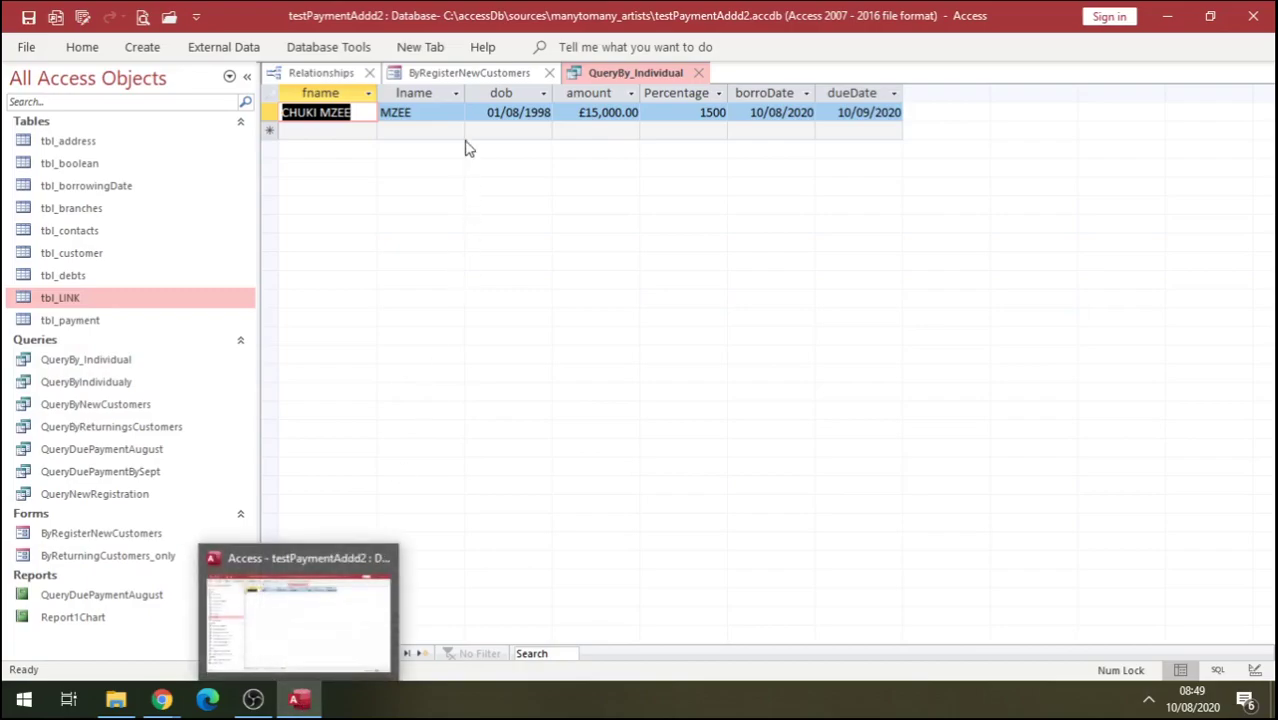
pyautogui.click(455, 76)
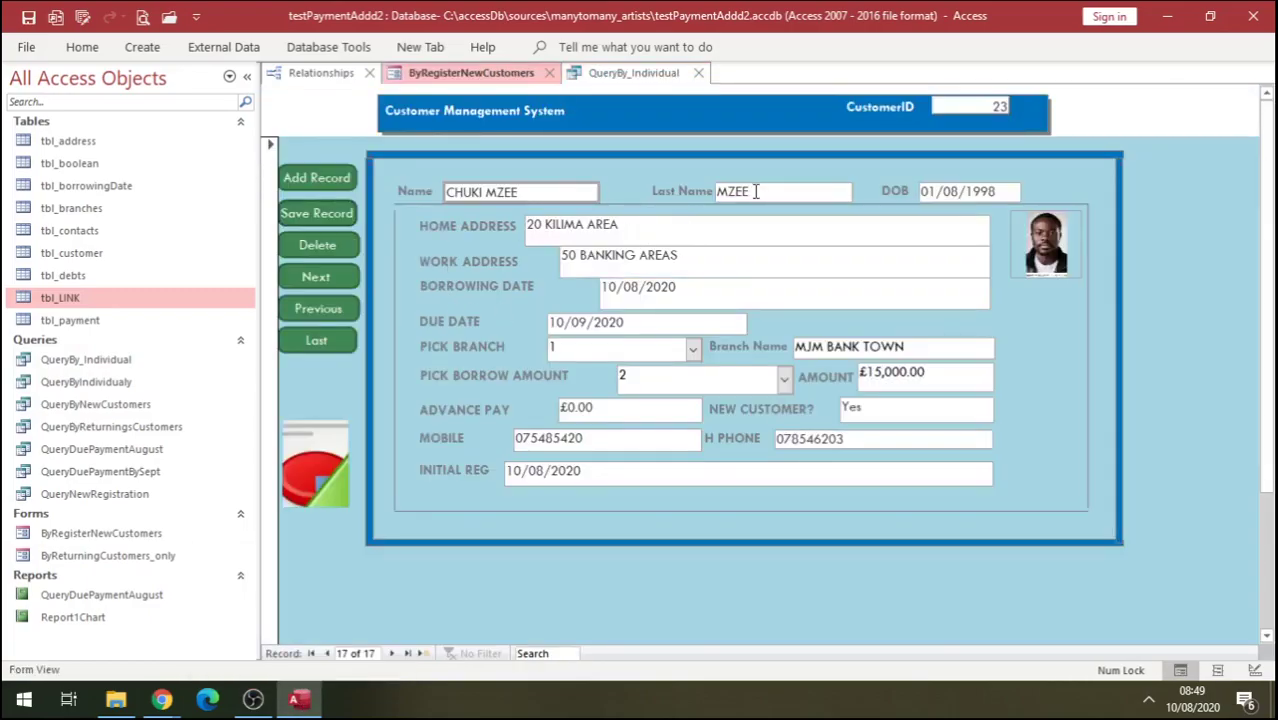